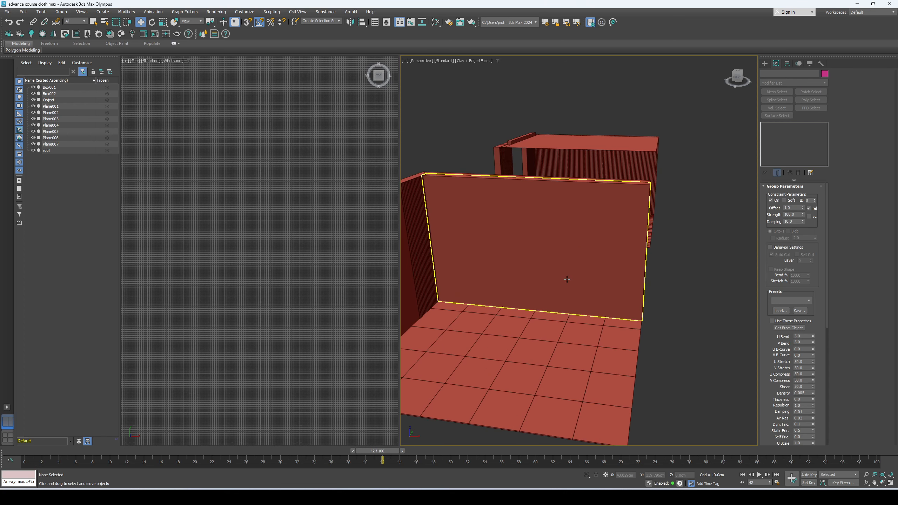
Create a box with AutoGrid on the wall's face near its end, about 151 cm long, 41 cm wide and 28 cm high.
{"action": "left_click", "coordinate": [765, 64]}
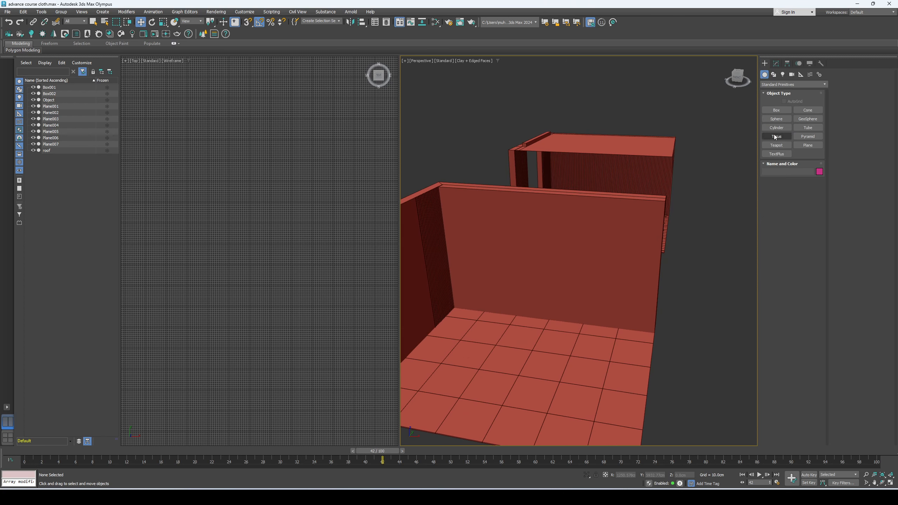
{"action": "left_click", "coordinate": [776, 110]}
{"action": "scroll", "coordinate": [625, 326], "scroll_direction": "up", "scroll_amount": 3}
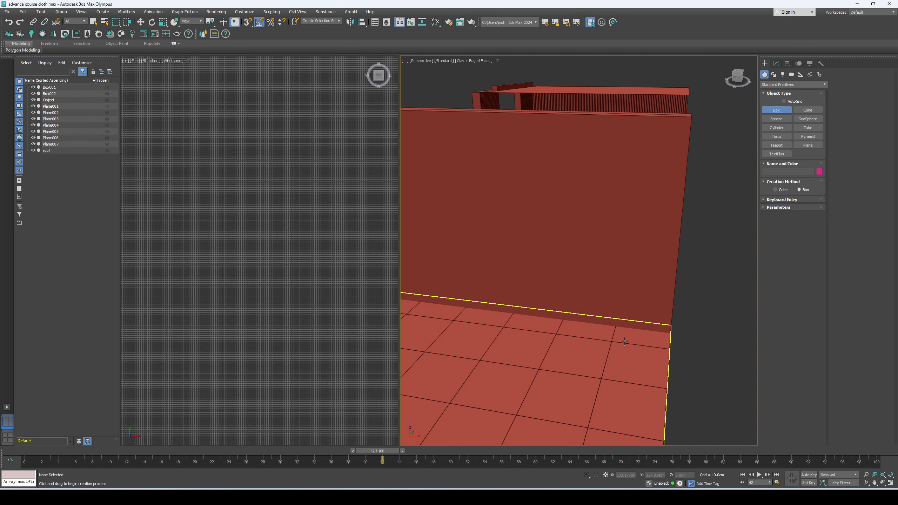
{"action": "left_click", "coordinate": [784, 102]}
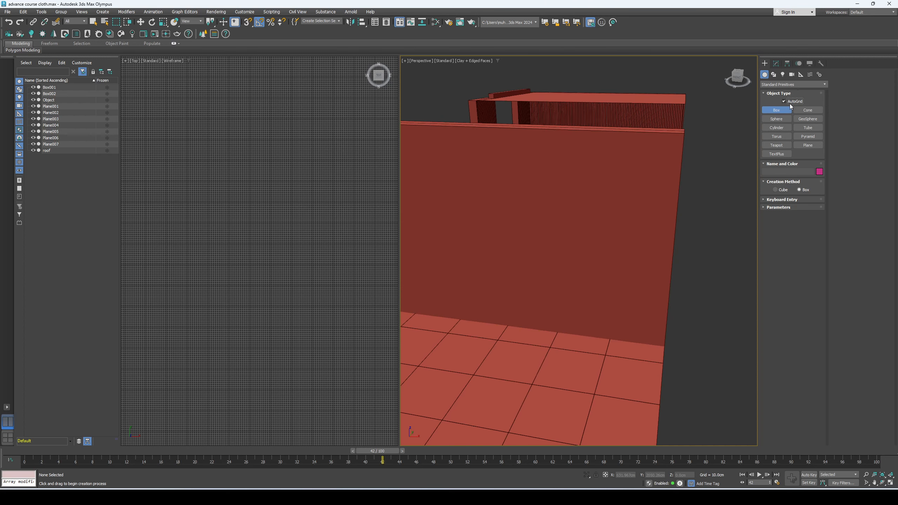
{"action": "middle_click_drag", "start_coordinate": [605, 237], "coordinate": [622, 198], "text": "alt"}
{"action": "left_click_drag", "start_coordinate": [622, 198], "coordinate": [643, 305]}
{"action": "left_click", "coordinate": [630, 315]}
{"action": "middle_click_drag", "start_coordinate": [629, 315], "coordinate": [615, 260], "text": "alt"}
Shift the new box along the wall away from its end and set the box's height to 25 cm.
{"action": "key", "text": "e"}
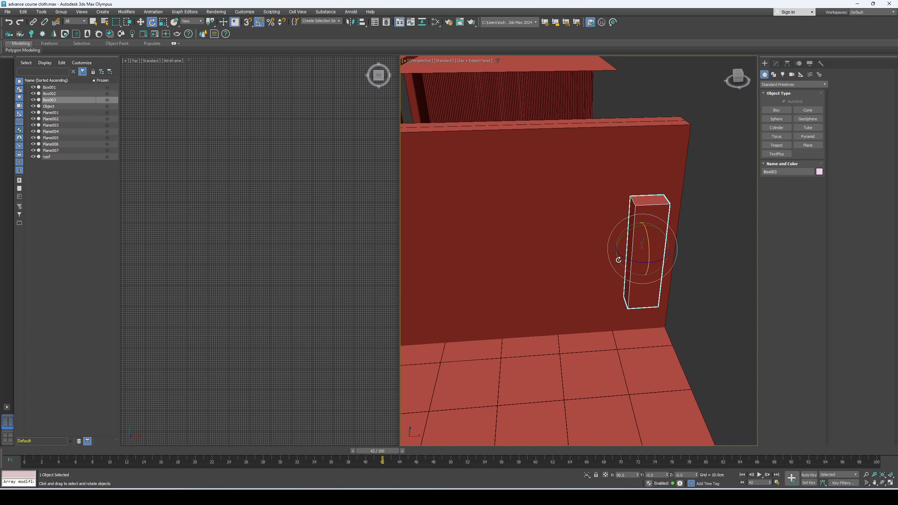
{"action": "key", "text": "w"}
{"action": "left_click_drag", "start_coordinate": [654, 249], "coordinate": [638, 249]}
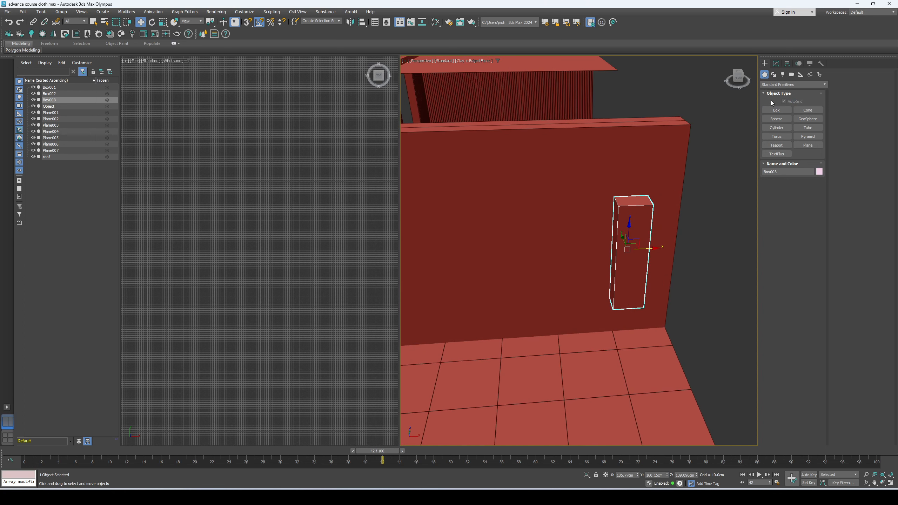
{"action": "left_click", "coordinate": [776, 64]}
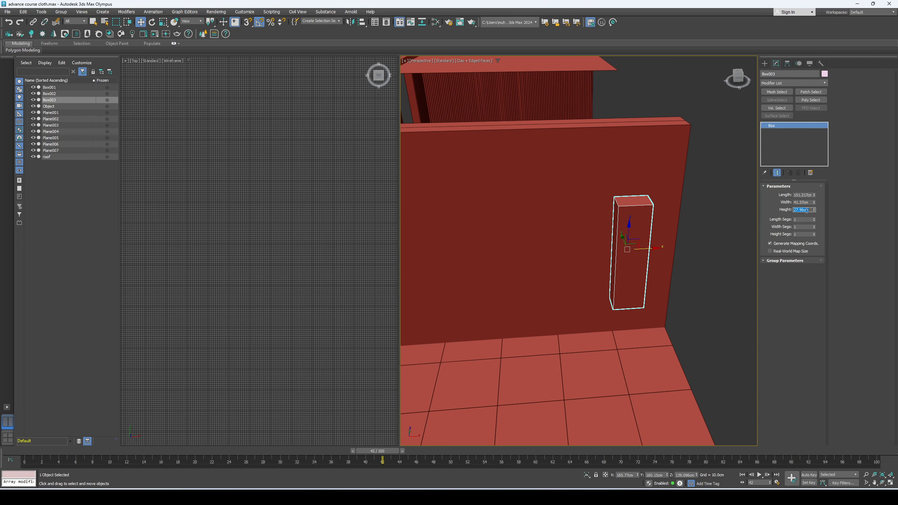
{"action": "key", "text": "Return"}
Scale the box wider along its X axis and adjust its position on the wall.
{"action": "middle_click_drag", "start_coordinate": [552, 226], "coordinate": [630, 261], "text": "alt"}
{"action": "key", "text": "r"}
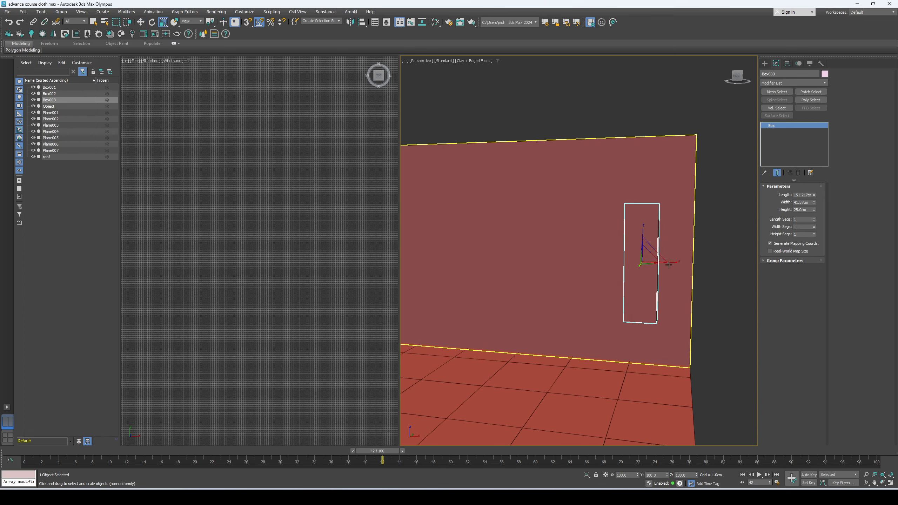
{"action": "left_click_drag", "start_coordinate": [665, 262], "coordinate": [637, 267]}
{"action": "key", "text": "w"}
{"action": "middle_click_drag", "start_coordinate": [638, 270], "coordinate": [661, 280]}
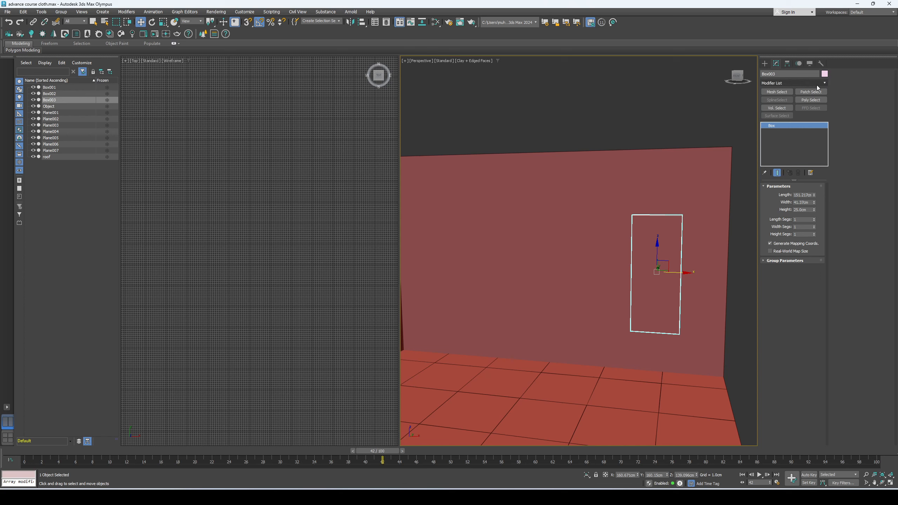
Clone the box further along the wall and slightly higher, and add two shorter clones stacked vertically beside it.
{"action": "mouse_move", "coordinate": [667, 258]}
{"action": "left_mouse_down", "text": "shift"}
{"action": "mouse_move", "coordinate": [601, 230]}
{"action": "mouse_move", "coordinate": [588, 216]}
{"action": "mouse_move", "coordinate": [600, 213]}
{"action": "mouse_move", "coordinate": [541, 275]}
{"action": "mouse_move", "coordinate": [548, 277]}
{"action": "mouse_move", "coordinate": [538, 264]}
{"action": "mouse_move", "coordinate": [540, 287]}
{"action": "mouse_move", "coordinate": [540, 193]}
{"action": "left_mouse_up", "text": "shift"}
{"action": "left_click", "coordinate": [448, 277]}
{"action": "key", "text": "Return"}
{"action": "key", "text": "r"}
{"action": "key", "text": "w"}
{"action": "left_click", "coordinate": [446, 275]}
Clone a box beside the stacked pair, stretch it taller along Z and lower it to align with the group.
{"action": "middle_click_drag", "start_coordinate": [523, 240], "coordinate": [607, 237]}
{"action": "mouse_move", "coordinate": [629, 200]}
{"action": "left_mouse_down", "text": "shift"}
{"action": "mouse_move", "coordinate": [563, 231]}
{"action": "mouse_move", "coordinate": [553, 196]}
{"action": "left_mouse_up", "text": "shift"}
{"action": "left_click", "coordinate": [451, 276]}
{"action": "key", "text": "r"}
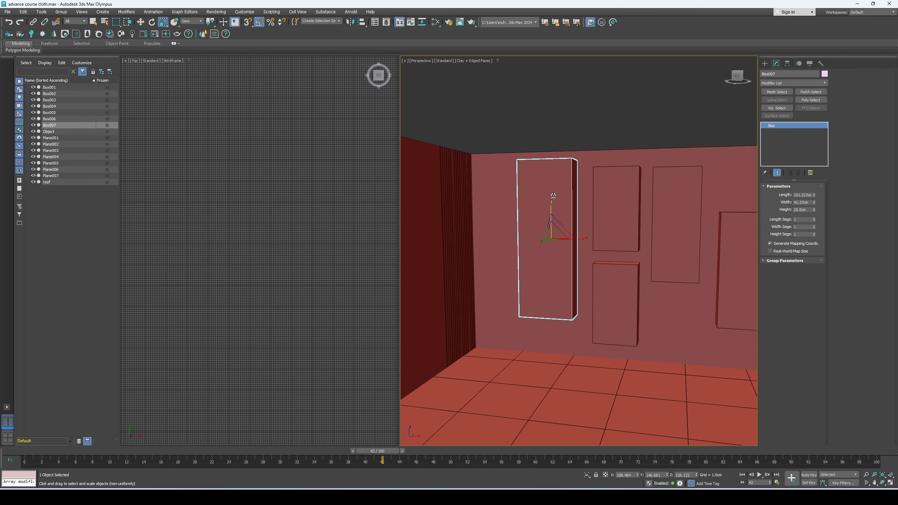
{"action": "key", "text": "w"}
{"action": "left_click_drag", "start_coordinate": [557, 234], "coordinate": [559, 253]}
Apply an Edit Poly modifier to the original box nearest the end of the wall.
{"action": "middle_click_drag", "start_coordinate": [624, 246], "coordinate": [492, 253]}
{"action": "left_click", "coordinate": [616, 255]}
{"action": "middle_click_drag", "start_coordinate": [744, 195], "coordinate": [720, 204], "text": "alt"}
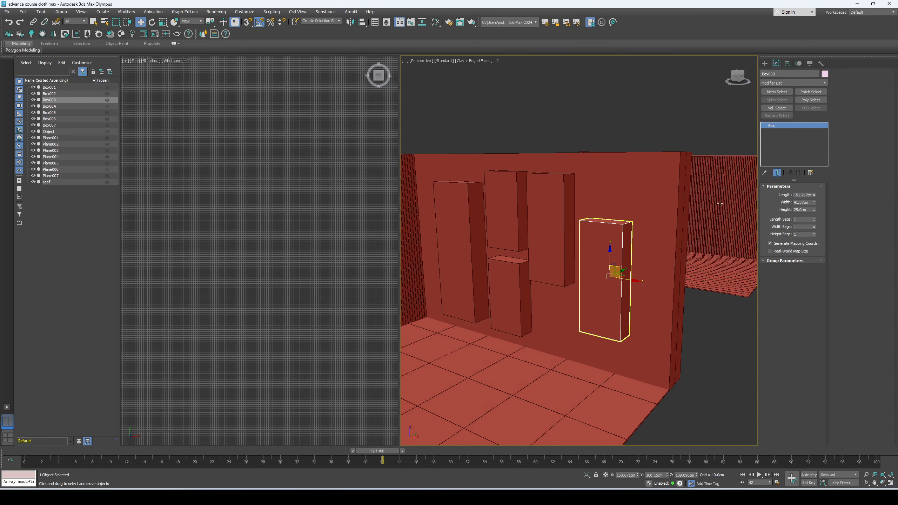
{"action": "left_click", "coordinate": [819, 84]}
{"action": "left_click", "coordinate": [777, 108]}
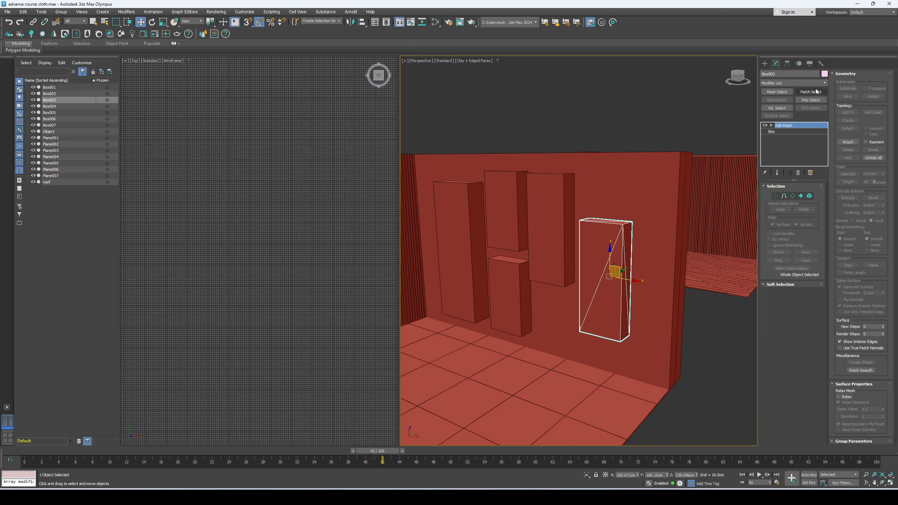
{"action": "left_click", "coordinate": [825, 82]}
{"action": "type", "text": "e"}
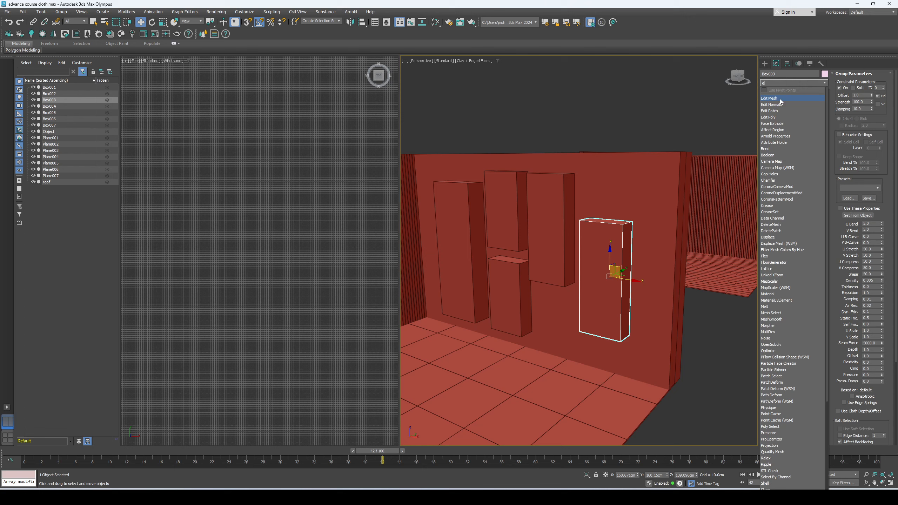
{"action": "left_click", "coordinate": [774, 117]}
Chamfer the ring of four corner edges running through the box's depth by 19.83 cm.
{"action": "scroll", "coordinate": [625, 226], "scroll_direction": "up", "scroll_amount": 6}
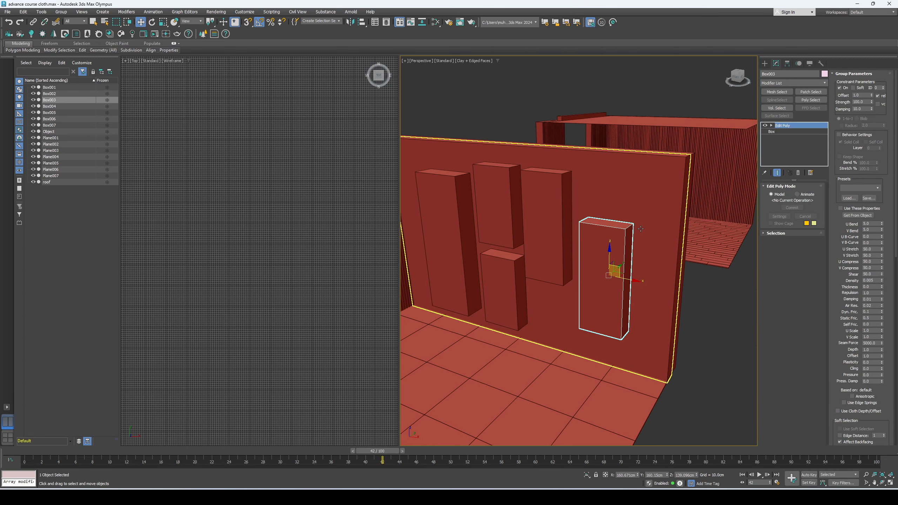
{"action": "left_click", "coordinate": [625, 226]}
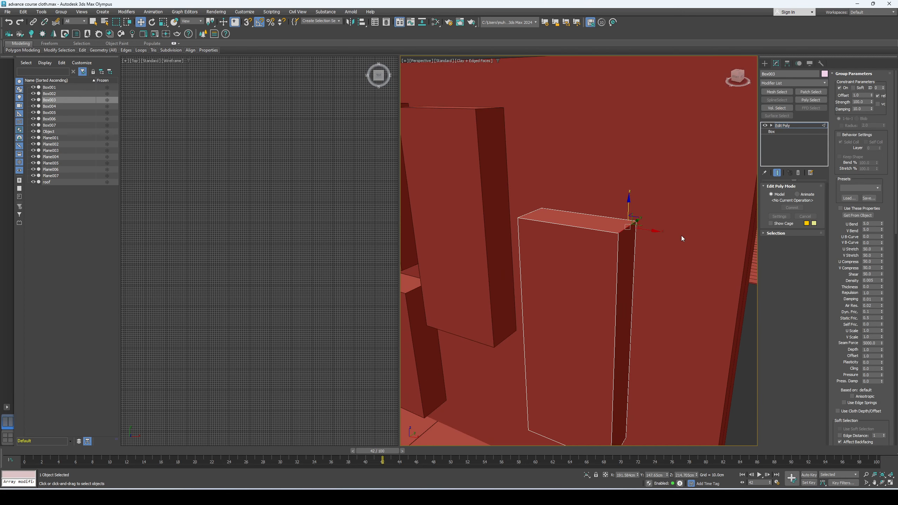
{"action": "left_click", "coordinate": [789, 234]}
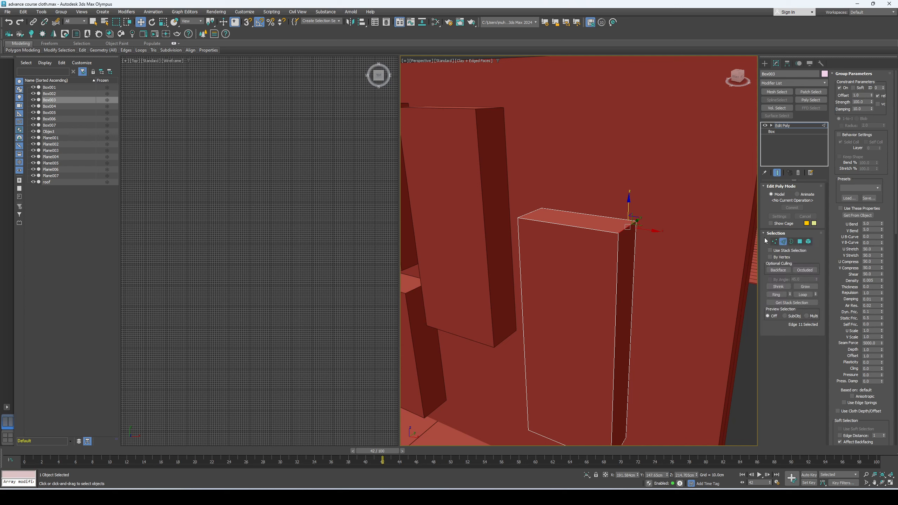
{"action": "left_click", "coordinate": [774, 294]}
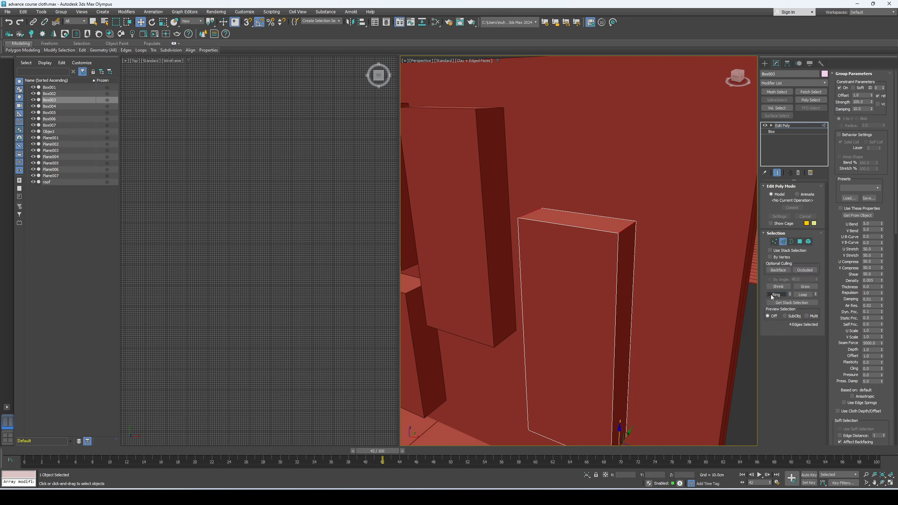
{"action": "right_click", "coordinate": [627, 229]}
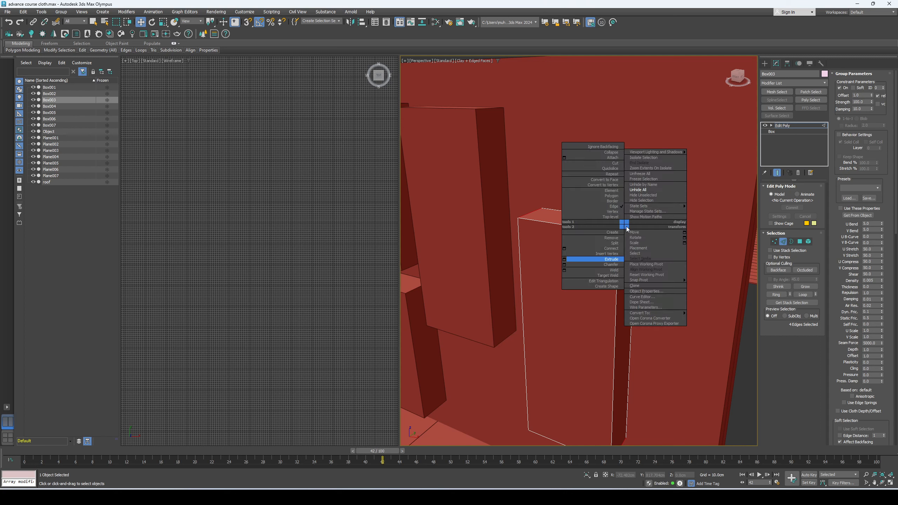
{"action": "left_click", "coordinate": [564, 265]}
{"action": "left_click_drag", "start_coordinate": [585, 268], "coordinate": [541, 324]}
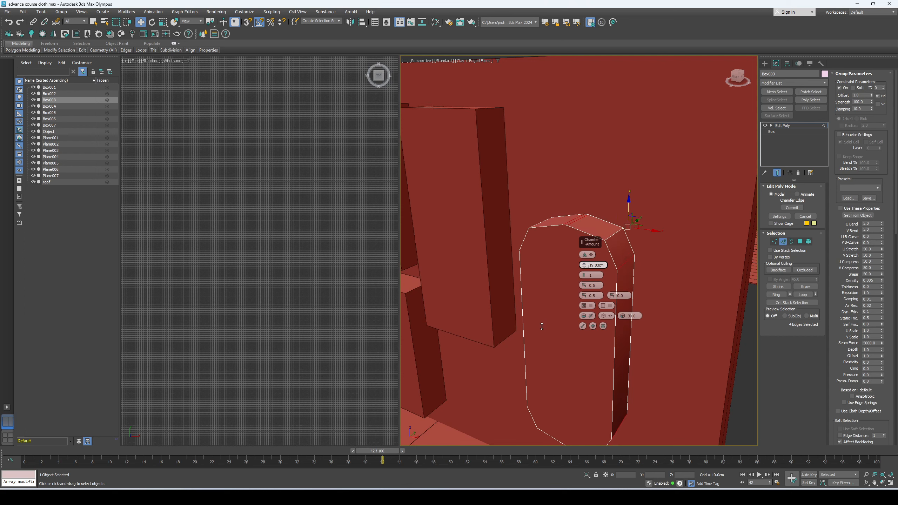
Raise the chamfer to 11 segments for smoothly rounded corners and apply it.
{"action": "left_click_drag", "start_coordinate": [585, 281], "coordinate": [584, 277]}
{"action": "left_click", "coordinate": [583, 276]}
{"action": "left_click", "coordinate": [583, 275]}
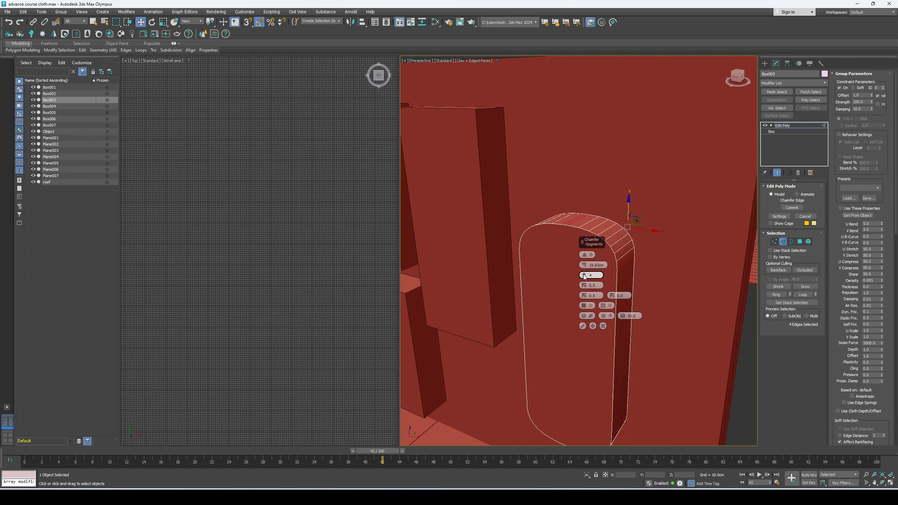
{"action": "left_click", "coordinate": [584, 275]}
{"action": "left_click", "coordinate": [584, 275]}
{"action": "left_click", "coordinate": [584, 275]}
{"action": "left_click", "coordinate": [584, 275]}
{"action": "left_click", "coordinate": [584, 276]}
{"action": "left_click", "coordinate": [583, 276]}
{"action": "left_click", "coordinate": [583, 326]}
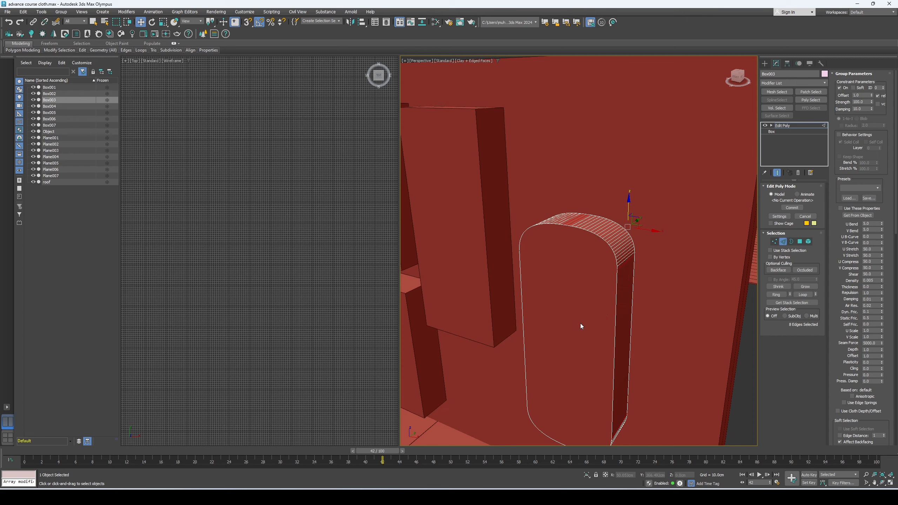
Leave edge editing and copy the rounded box's Edit Poly modifier.
{"action": "scroll", "coordinate": [592, 334], "scroll_direction": "down", "scroll_amount": 10}
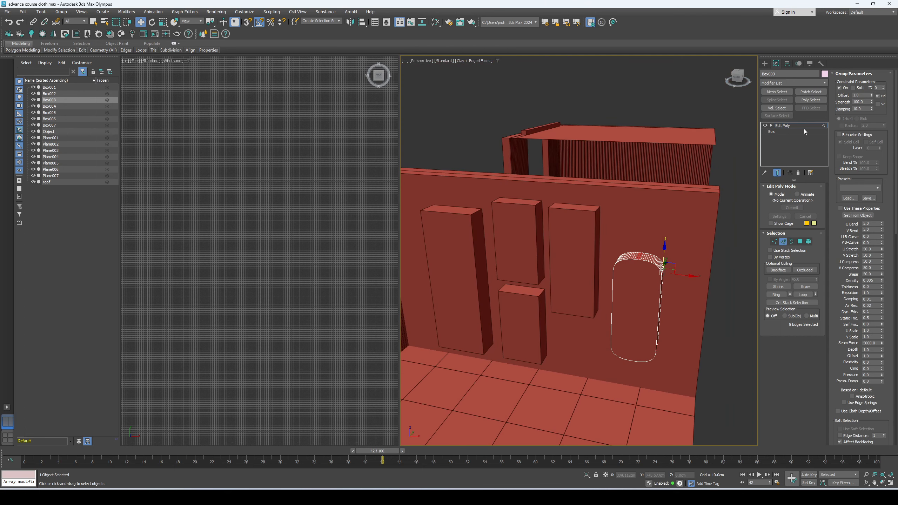
{"action": "left_click", "coordinate": [797, 128]}
{"action": "right_click", "coordinate": [797, 128]}
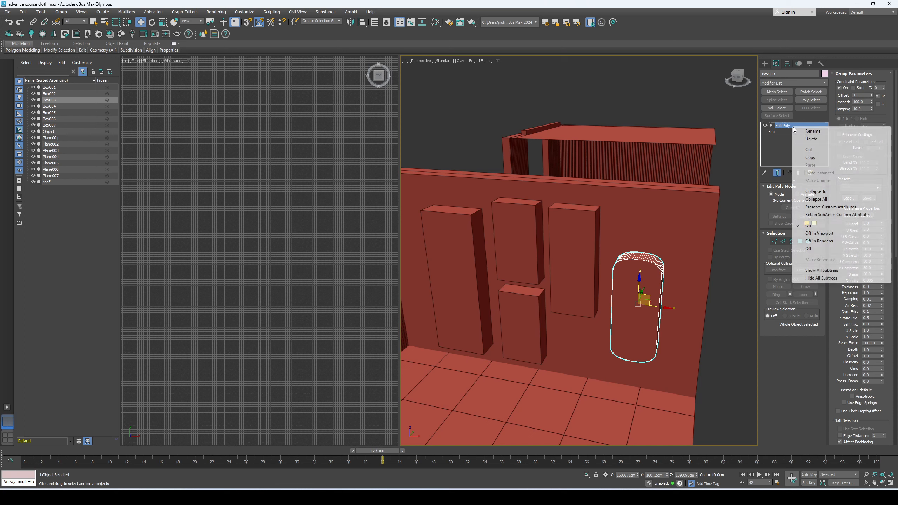
{"action": "left_click", "coordinate": [819, 161]}
Select the four remaining square-cornered boxes on the wall and paste the copied Edit Poly modifier onto them.
{"action": "left_click", "coordinate": [570, 250]}
{"action": "left_click", "coordinate": [519, 244], "text": "ctrl"}
{"action": "left_click", "coordinate": [464, 273], "text": "ctrl"}
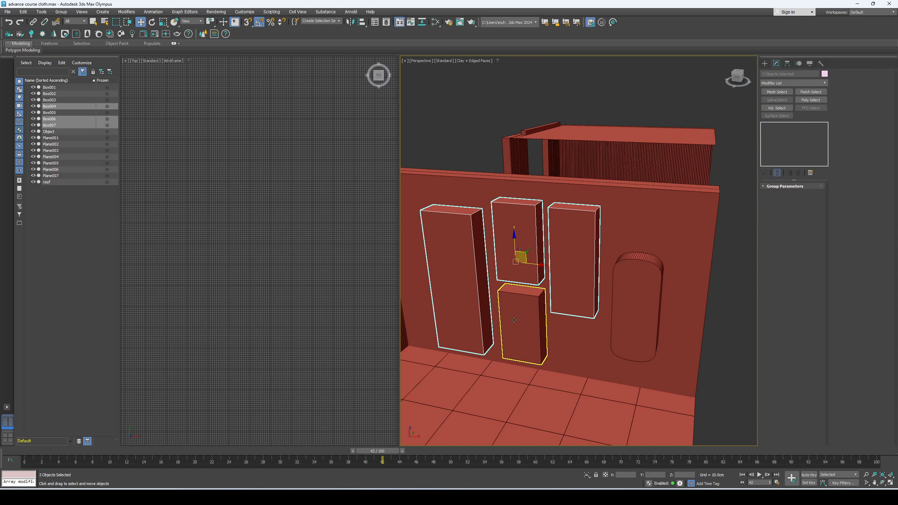
{"action": "left_click", "coordinate": [514, 320], "text": "ctrl"}
{"action": "right_click", "coordinate": [804, 134]}
{"action": "left_click", "coordinate": [829, 139]}
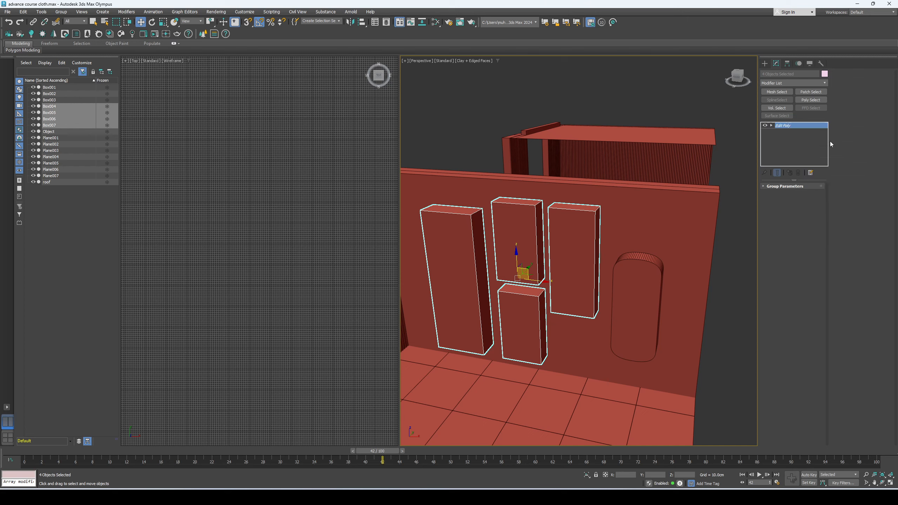
Make the pasted Edit Poly modifier unique for each of the four selected boxes.
{"action": "middle_click_drag", "start_coordinate": [670, 246], "coordinate": [625, 206], "text": "alt"}
{"action": "scroll", "coordinate": [625, 205], "scroll_direction": "up", "scroll_amount": 3}
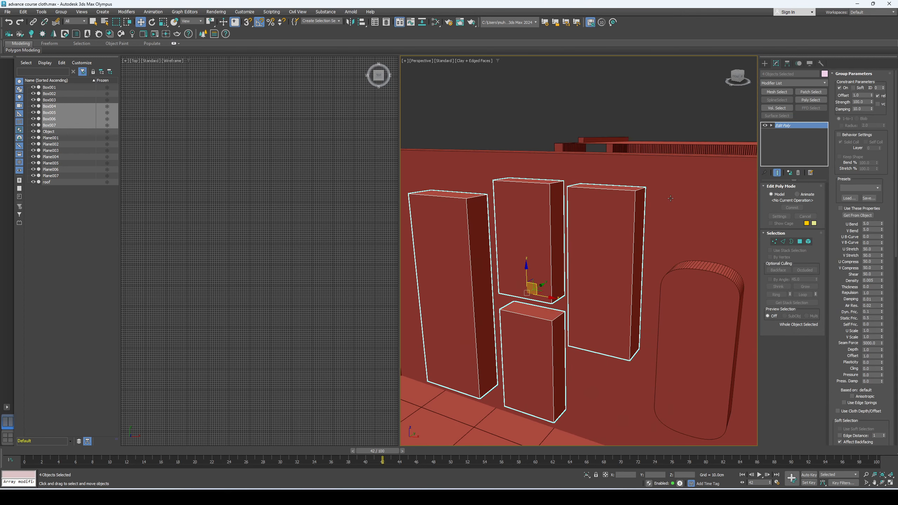
{"action": "left_click", "coordinate": [790, 172]}
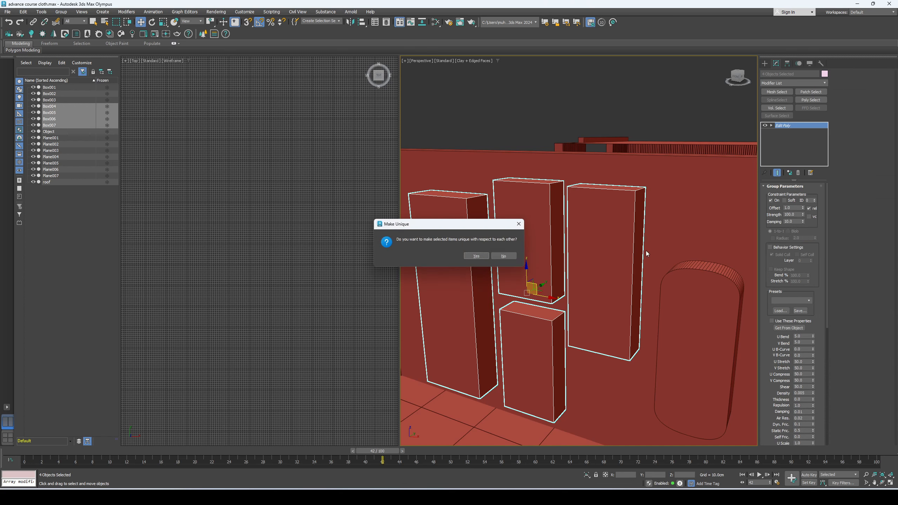
{"action": "left_click", "coordinate": [472, 257]}
Chamfer the ring of four depth edges of the box next to the rounded one with 11 segments, and leave edge editing.
{"action": "left_click", "coordinate": [629, 212]}
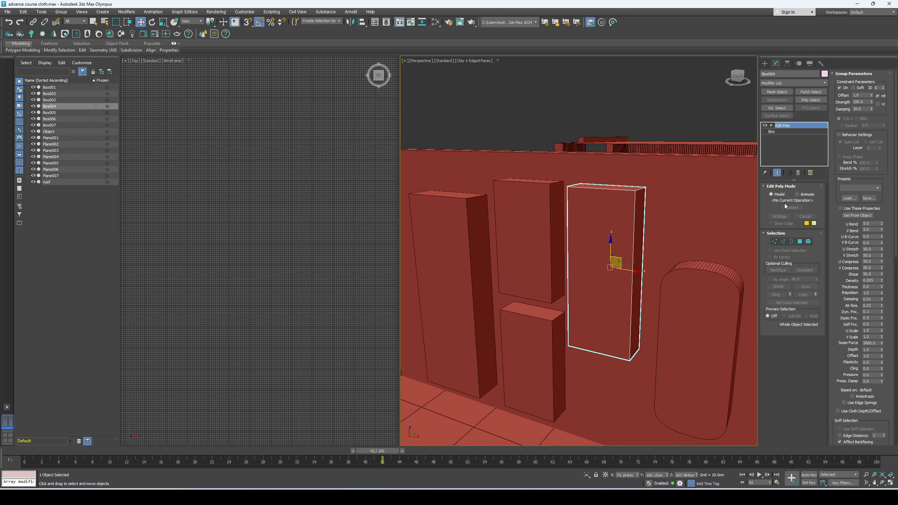
{"action": "left_click", "coordinate": [782, 241]}
{"action": "left_click", "coordinate": [638, 191]}
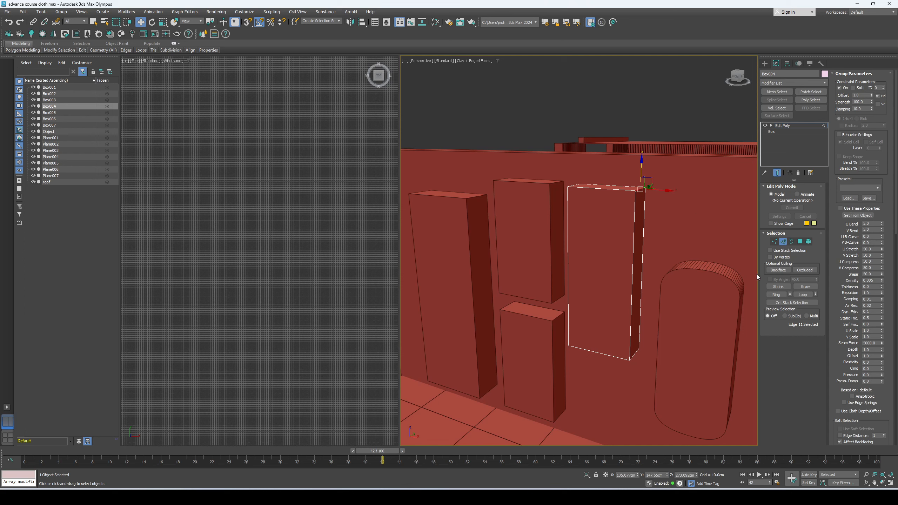
{"action": "left_click", "coordinate": [775, 295]}
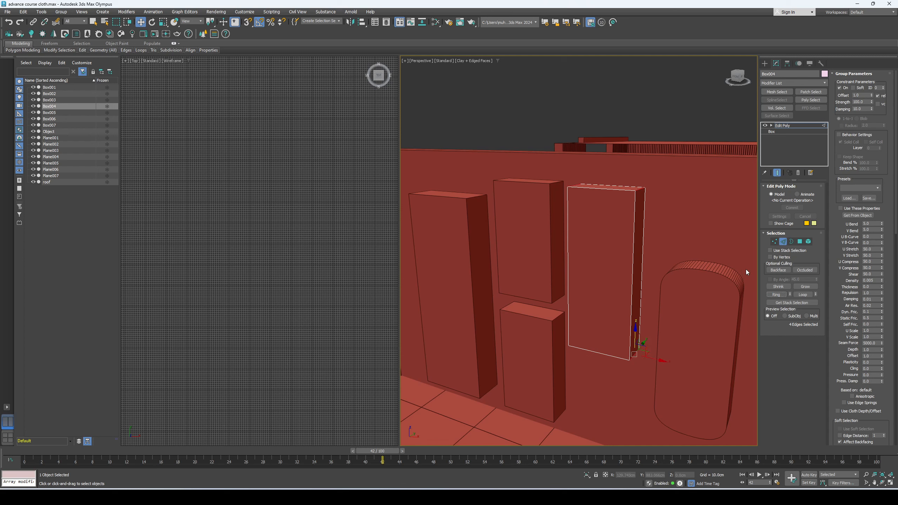
{"action": "right_click", "coordinate": [607, 312]}
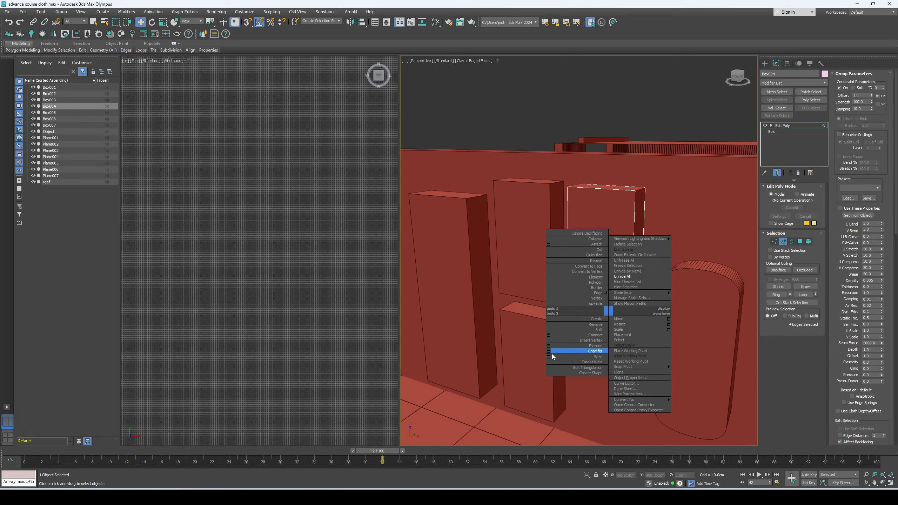
{"action": "left_click", "coordinate": [548, 352]}
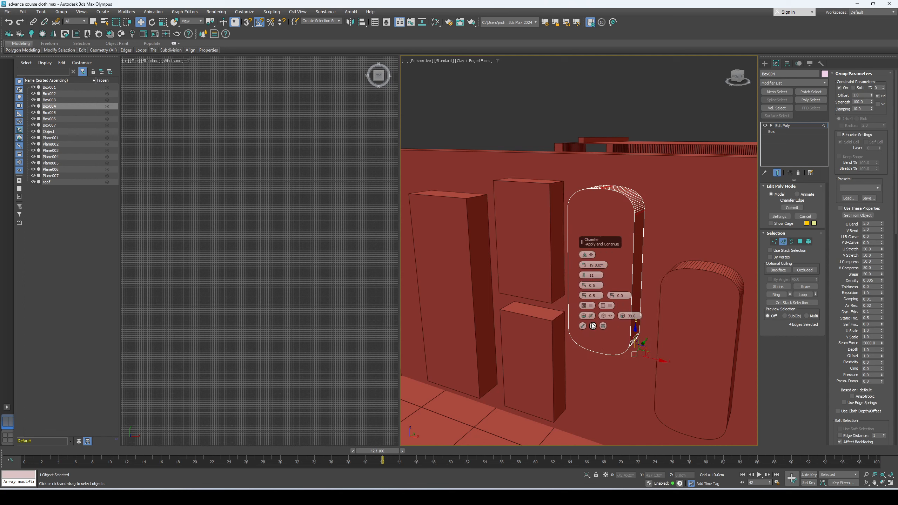
{"action": "left_click", "coordinate": [584, 326]}
{"action": "middle_click_drag", "start_coordinate": [582, 326], "coordinate": [609, 321]}
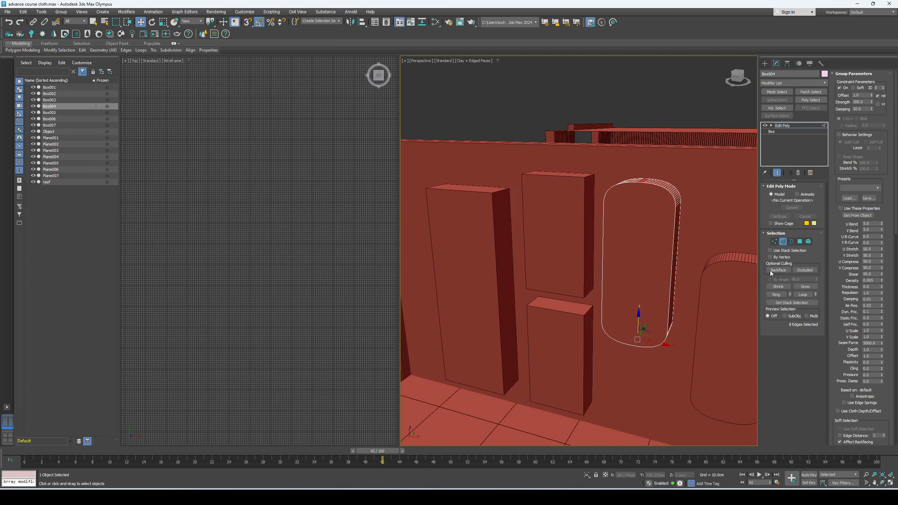
{"action": "left_click", "coordinate": [785, 244]}
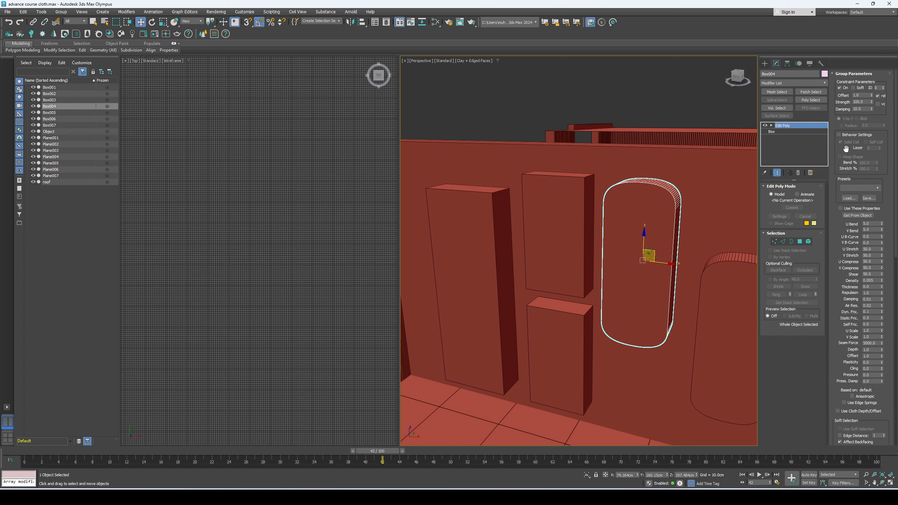
Attach the three remaining square-cornered boxes to the selected rounded box as one Edit Poly object.
{"action": "left_click", "coordinate": [849, 74]}
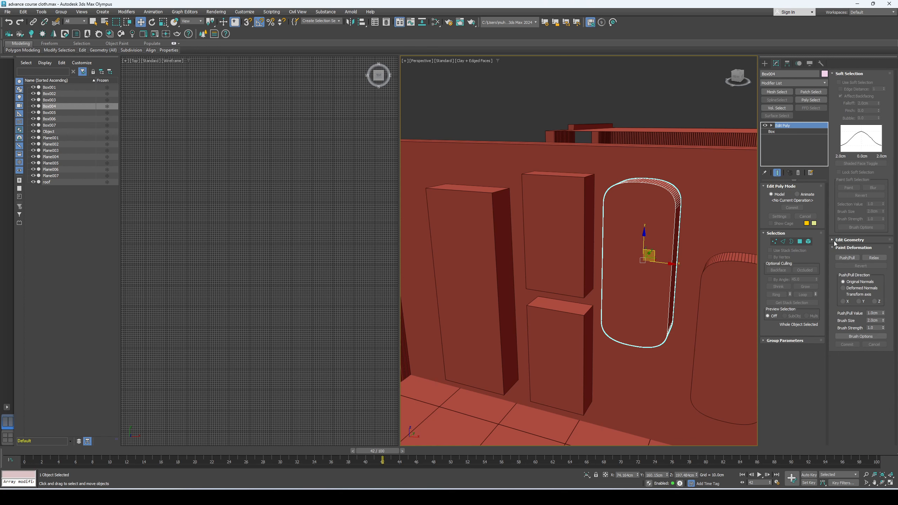
{"action": "left_click", "coordinate": [849, 239]}
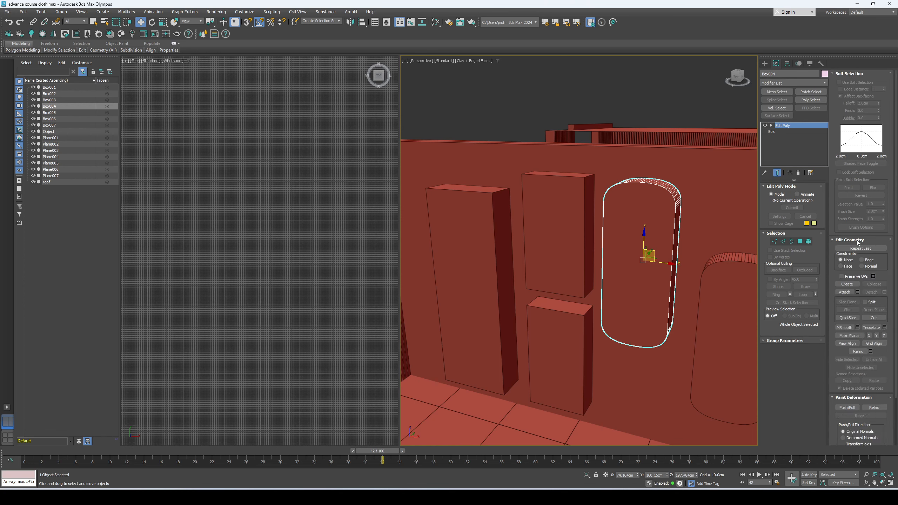
{"action": "left_click", "coordinate": [844, 292]}
{"action": "left_click", "coordinate": [555, 241]}
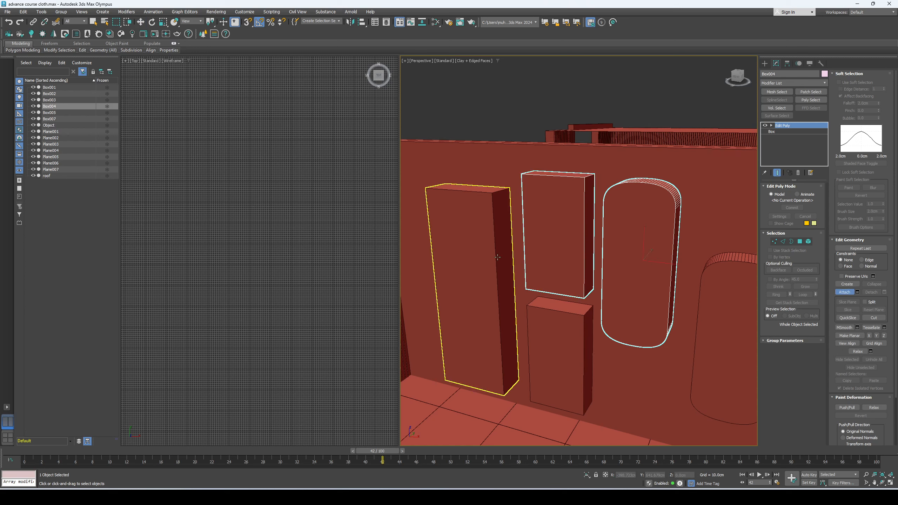
{"action": "left_click", "coordinate": [497, 257]}
{"action": "left_click", "coordinate": [559, 355]}
{"action": "left_click", "coordinate": [843, 292]}
{"action": "key", "text": "w"}
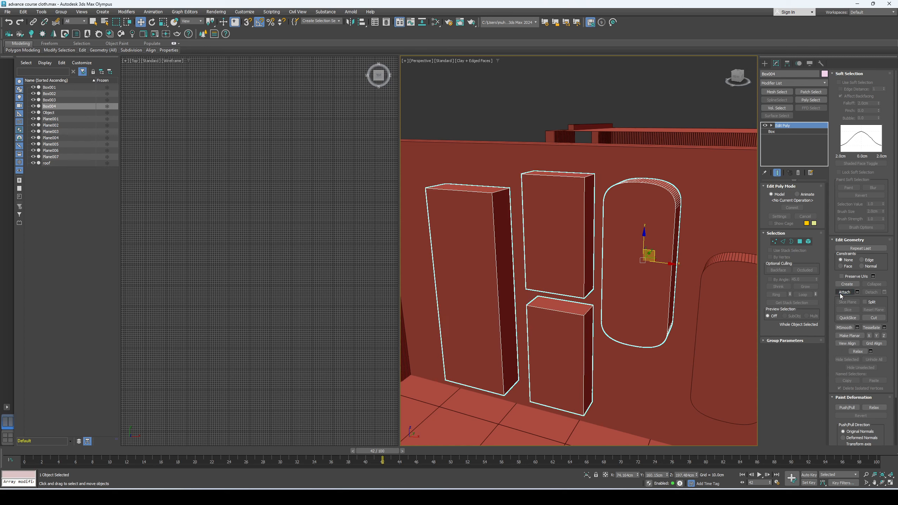
Chamfer the rings of depth edges on the three attached square-cornered boxes with 11 segments, and leave edge editing.
{"action": "left_click", "coordinate": [783, 242]}
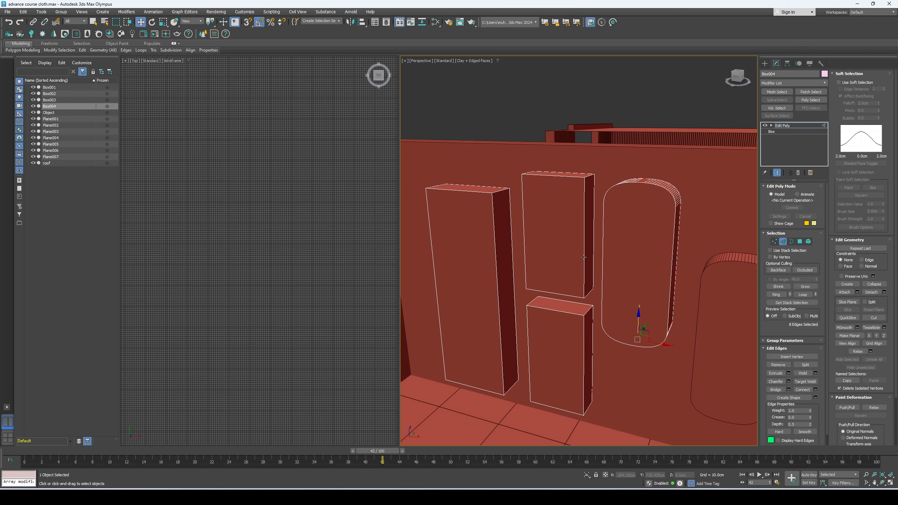
{"action": "middle_click_drag", "start_coordinate": [601, 290], "coordinate": [629, 291], "text": "alt"}
{"action": "left_click", "coordinate": [644, 203]}
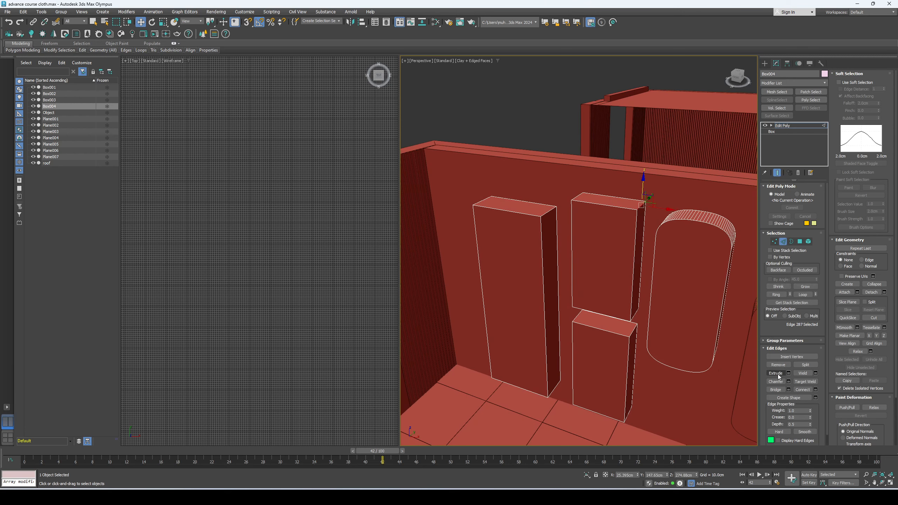
{"action": "left_click", "coordinate": [776, 294]}
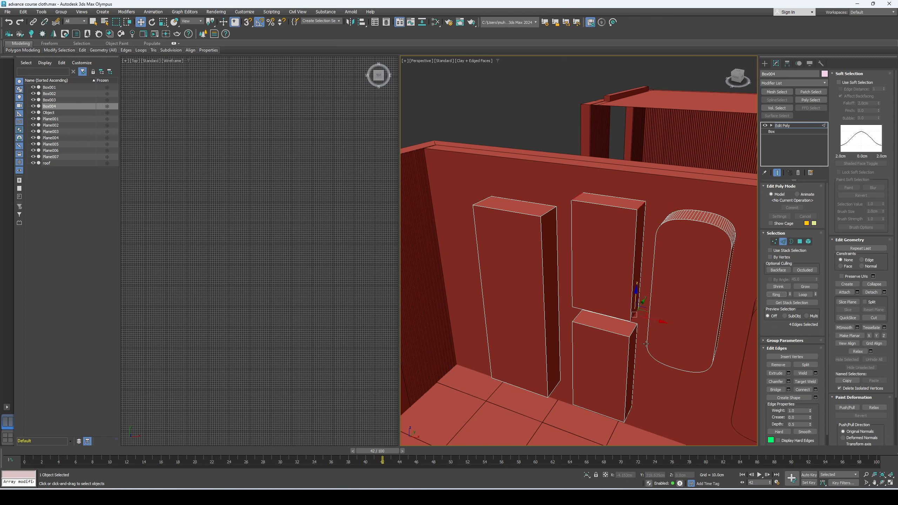
{"action": "left_click", "coordinate": [630, 332], "text": "ctrl"}
{"action": "left_click", "coordinate": [774, 295]}
{"action": "left_click", "coordinate": [780, 296]}
{"action": "right_click", "coordinate": [589, 264]}
{"action": "left_click", "coordinate": [528, 304]}
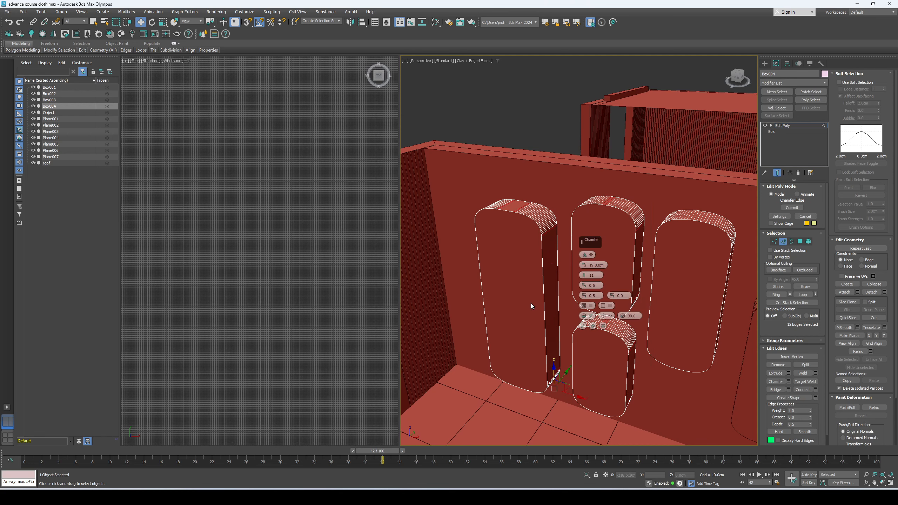
{"action": "left_click", "coordinate": [584, 326]}
{"action": "left_click", "coordinate": [788, 127]}
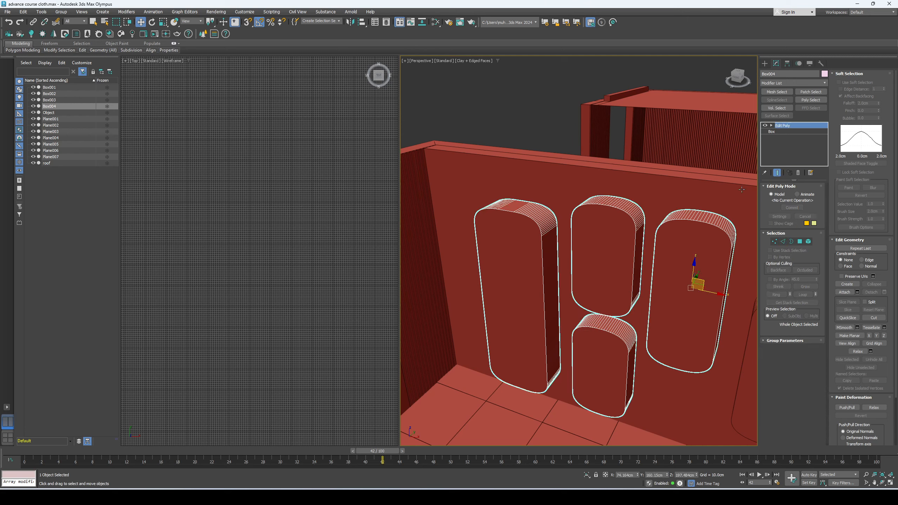
Select both rounded box objects and move them deeper into the wall along Y.
{"action": "middle_click_drag", "start_coordinate": [687, 253], "coordinate": [598, 227]}
{"action": "left_click", "coordinate": [687, 311], "text": "ctrl"}
{"action": "middle_click_drag", "start_coordinate": [687, 312], "coordinate": [661, 314], "text": "alt"}
{"action": "scroll", "coordinate": [636, 313], "scroll_direction": "up", "scroll_amount": 2}
{"action": "left_click_drag", "start_coordinate": [621, 312], "coordinate": [637, 311]}
{"action": "middle_click_drag", "start_coordinate": [637, 311], "coordinate": [683, 230], "text": "alt"}
Select the wall behind the boxes and make it a Boolean compound object.
{"action": "left_click", "coordinate": [683, 230]}
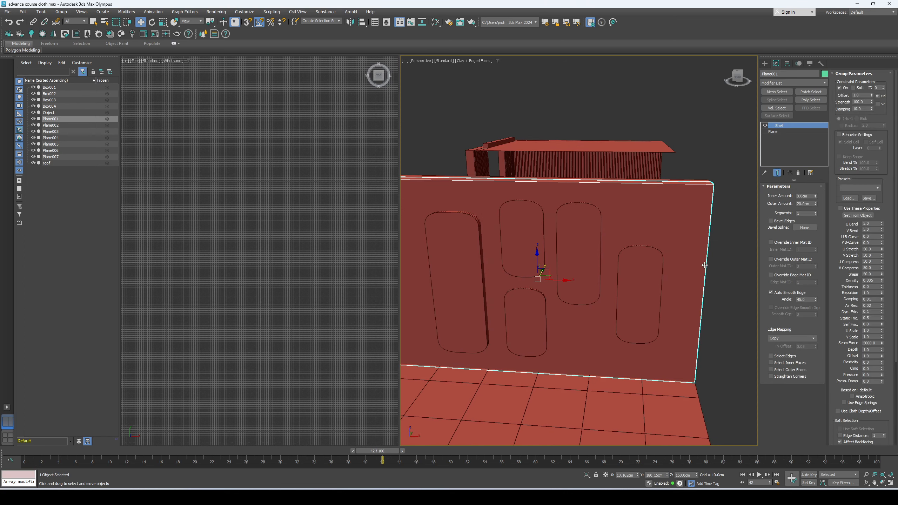
{"action": "middle_click_drag", "start_coordinate": [704, 267], "coordinate": [645, 305], "text": "alt"}
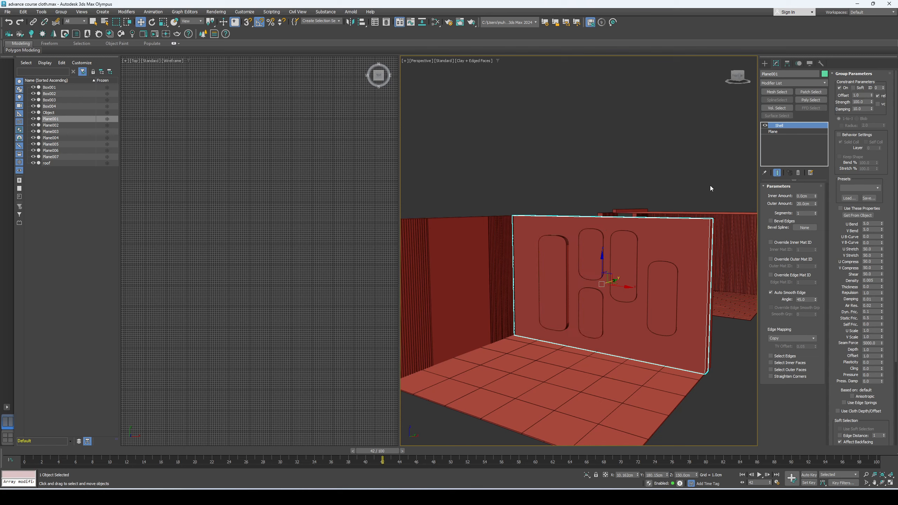
{"action": "middle_click_drag", "start_coordinate": [673, 269], "coordinate": [658, 298], "text": "alt"}
{"action": "scroll", "coordinate": [594, 282], "scroll_direction": "up", "scroll_amount": 2}
{"action": "middle_click_drag", "start_coordinate": [573, 276], "coordinate": [634, 287], "text": "alt"}
{"action": "left_click", "coordinate": [765, 64]}
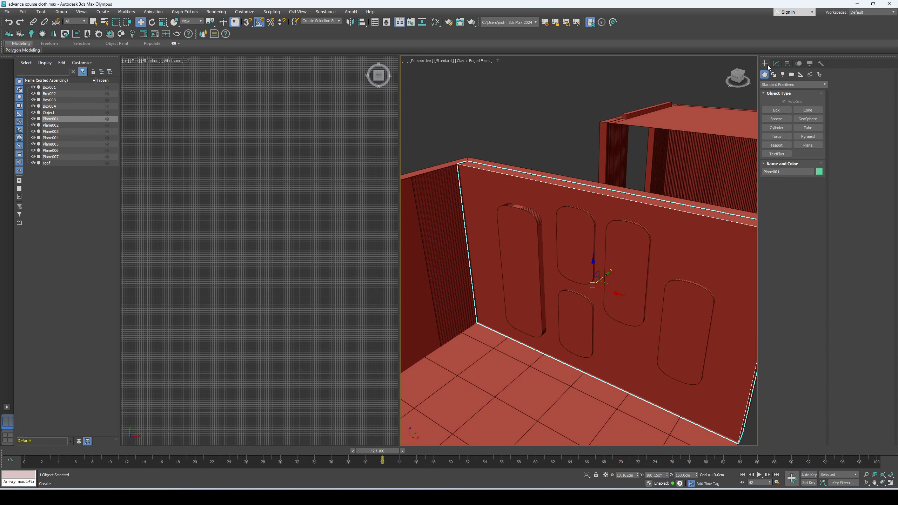
{"action": "left_click", "coordinate": [769, 85]}
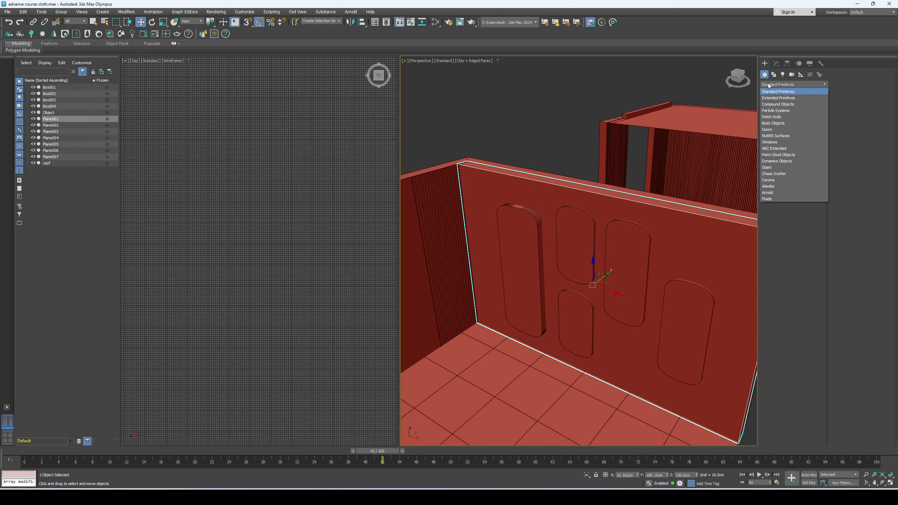
{"action": "left_click", "coordinate": [778, 104]}
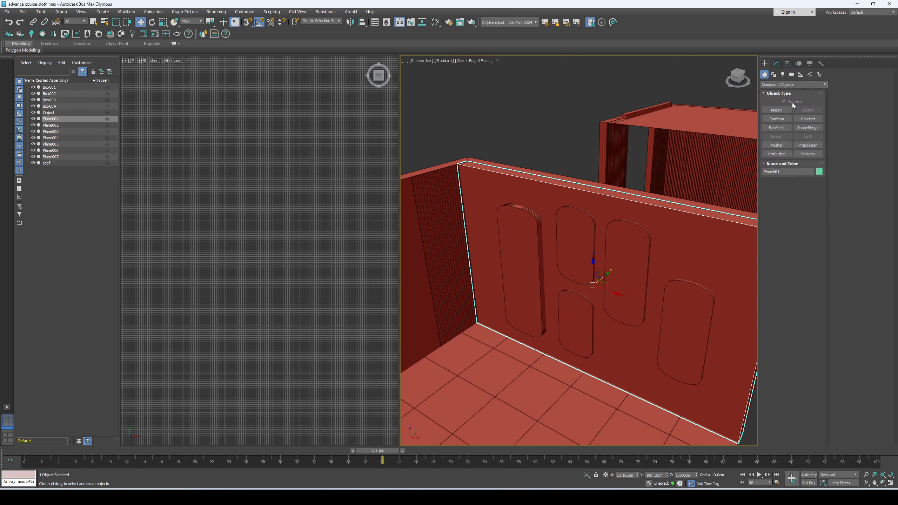
{"action": "left_click", "coordinate": [808, 154]}
Subtract the single rounded box and the attached group of rounded boxes from the wall.
{"action": "middle_click_drag", "start_coordinate": [654, 277], "coordinate": [739, 290], "text": "alt"}
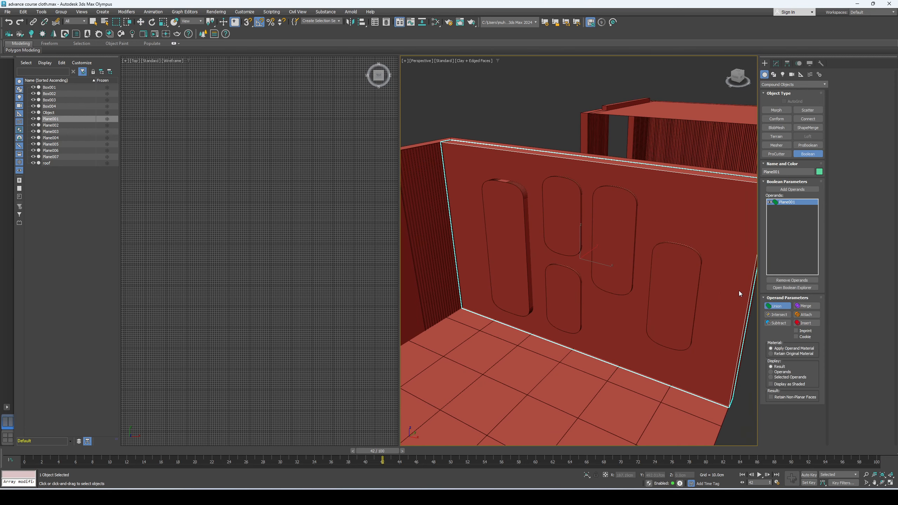
{"action": "left_click", "coordinate": [783, 323]}
{"action": "left_click", "coordinate": [792, 189]}
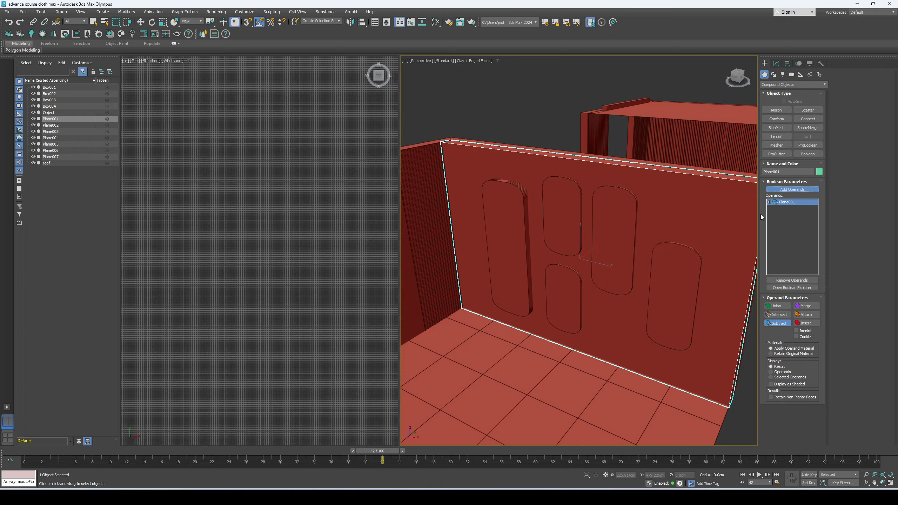
{"action": "left_click", "coordinate": [676, 293]}
{"action": "left_click", "coordinate": [594, 281]}
{"action": "middle_click_drag", "start_coordinate": [594, 281], "coordinate": [634, 270], "text": "alt"}
{"action": "scroll", "coordinate": [602, 283], "scroll_direction": "up", "scroll_amount": 3}
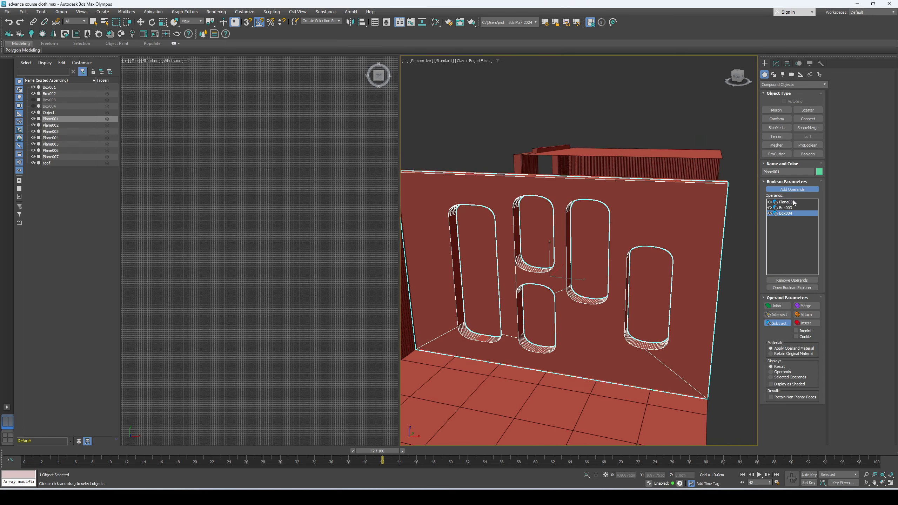
Open the wall's Boolean at the Operands level with the Box003 operand selected for editing.
{"action": "left_click", "coordinate": [787, 207]}
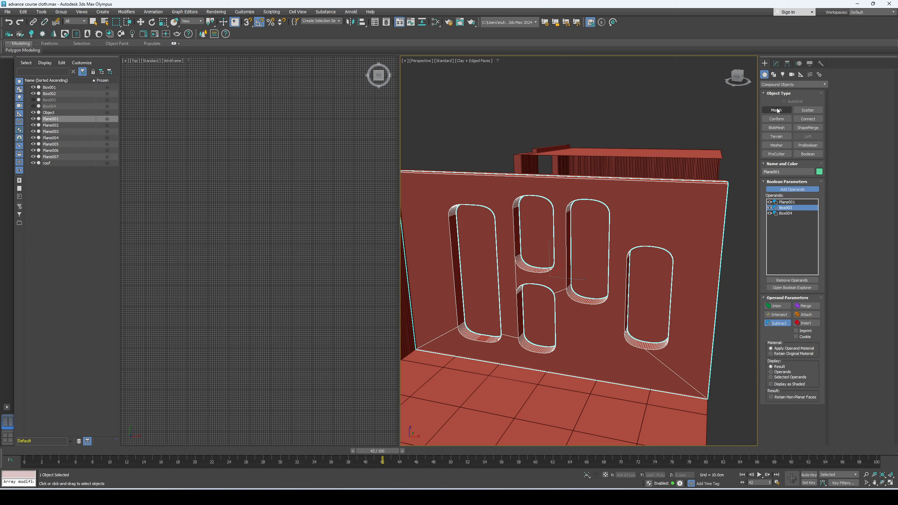
{"action": "left_click", "coordinate": [776, 64]}
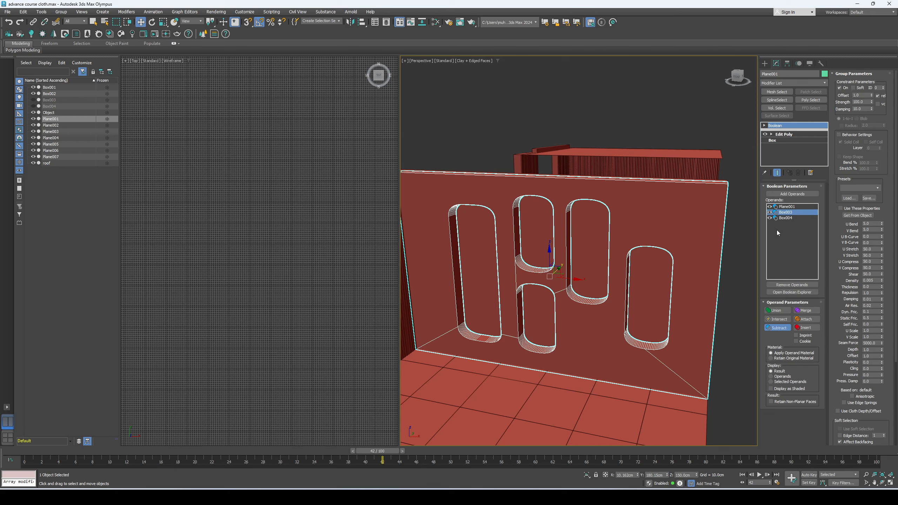
{"action": "middle_click_drag", "start_coordinate": [645, 251], "coordinate": [734, 223], "text": "alt"}
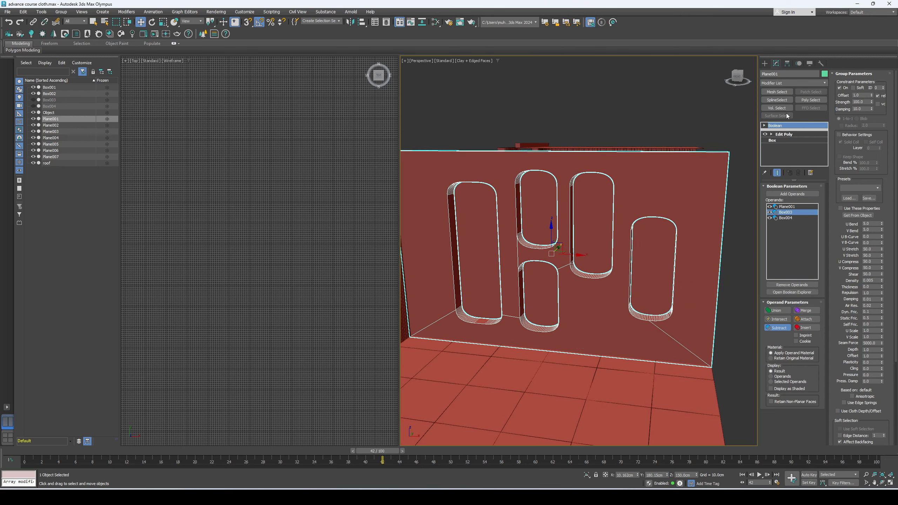
{"action": "left_click", "coordinate": [765, 126]}
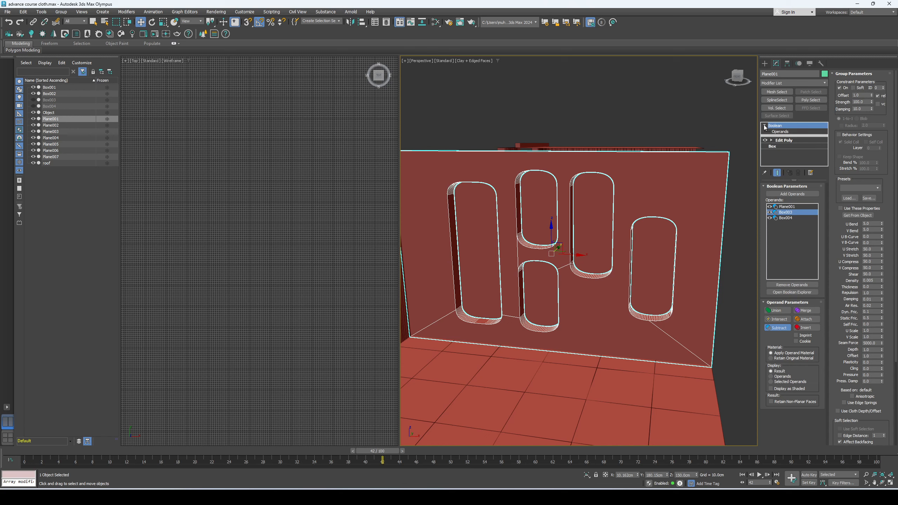
{"action": "left_click", "coordinate": [782, 132]}
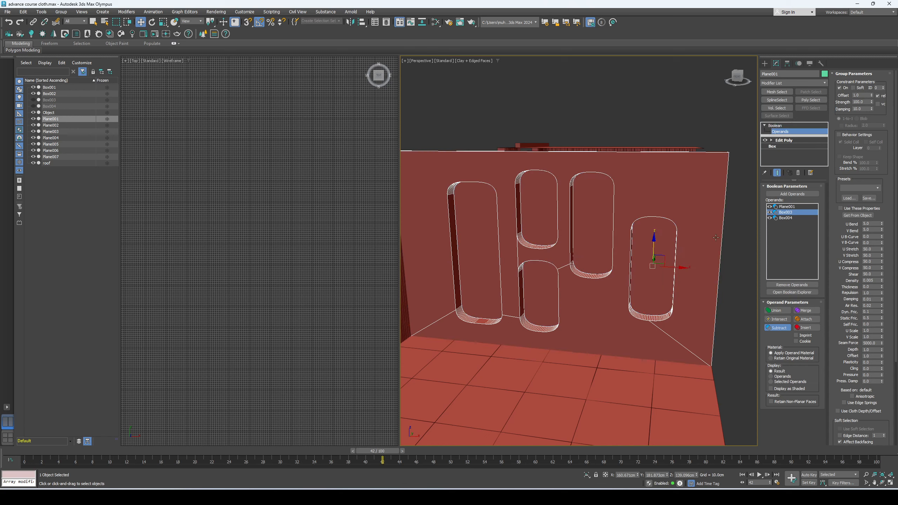
Scale the Box003 operand along X and Z to make its opening in the wall wider and taller.
{"action": "middle_click_drag", "start_coordinate": [716, 237], "coordinate": [699, 235]}
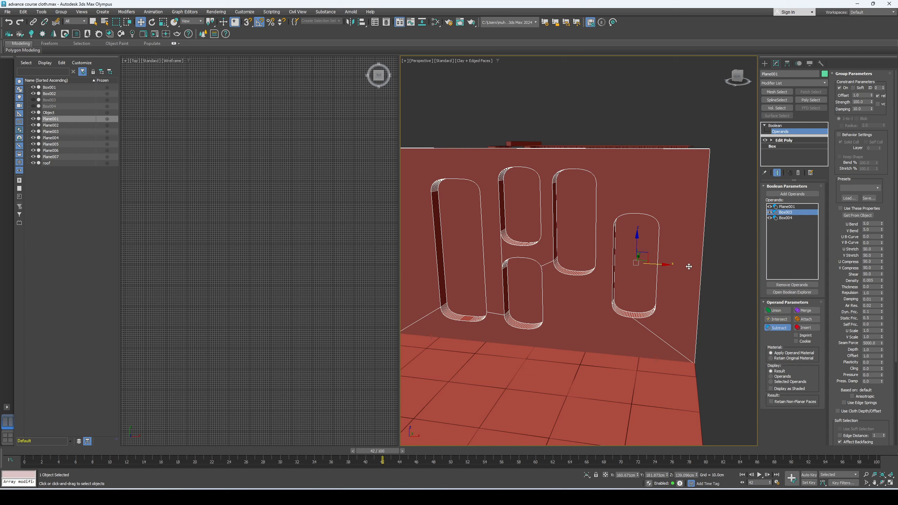
{"action": "mouse_move", "coordinate": [689, 266]}
{"action": "left_mouse_down"}
{"action": "mouse_move", "coordinate": [648, 266]}
{"action": "mouse_move", "coordinate": [678, 264]}
{"action": "left_mouse_up"}
{"action": "key", "text": "r"}
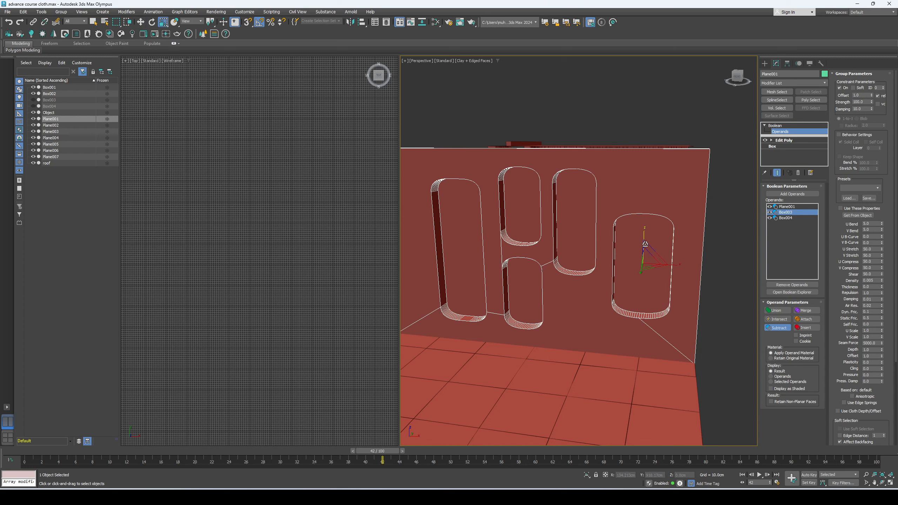
{"action": "left_click_drag", "start_coordinate": [647, 231], "coordinate": [653, 216]}
{"action": "mouse_move", "coordinate": [653, 217]}
{"action": "left_mouse_down"}
{"action": "mouse_move", "coordinate": [659, 196]}
{"action": "mouse_move", "coordinate": [663, 227]}
{"action": "mouse_move", "coordinate": [644, 229]}
{"action": "left_mouse_up"}
{"action": "key", "text": "w"}
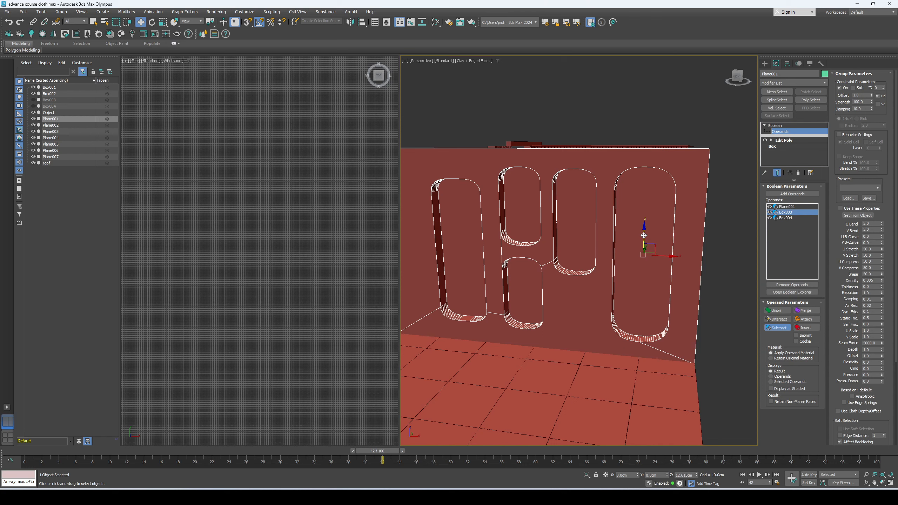
Select the Box004 operand and shift its group of openings along X to about 61.7 cm.
{"action": "left_click", "coordinate": [778, 218]}
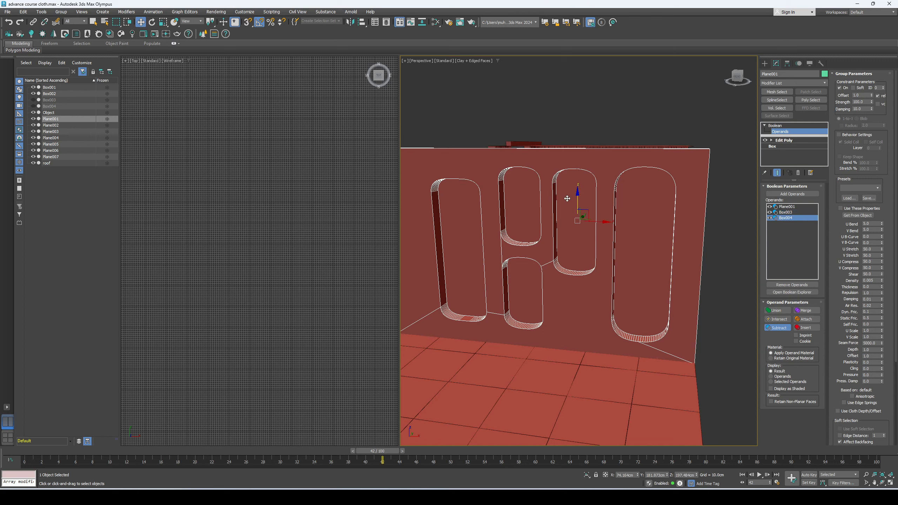
{"action": "middle_click_drag", "start_coordinate": [546, 237], "coordinate": [615, 245], "text": "alt"}
{"action": "left_click_drag", "start_coordinate": [625, 229], "coordinate": [617, 229]}
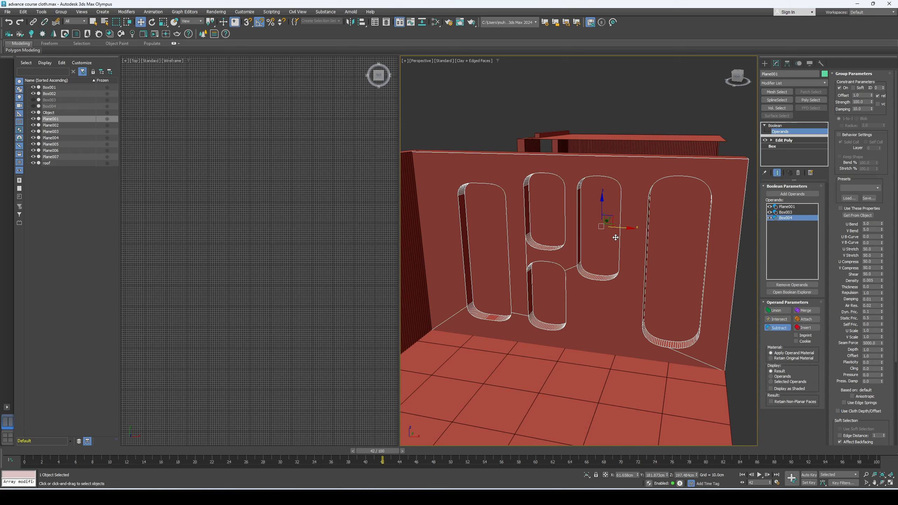
Try the Intersect and Merge operations on the Box004 operand and compare their effect on the wall.
{"action": "left_click", "coordinate": [777, 319]}
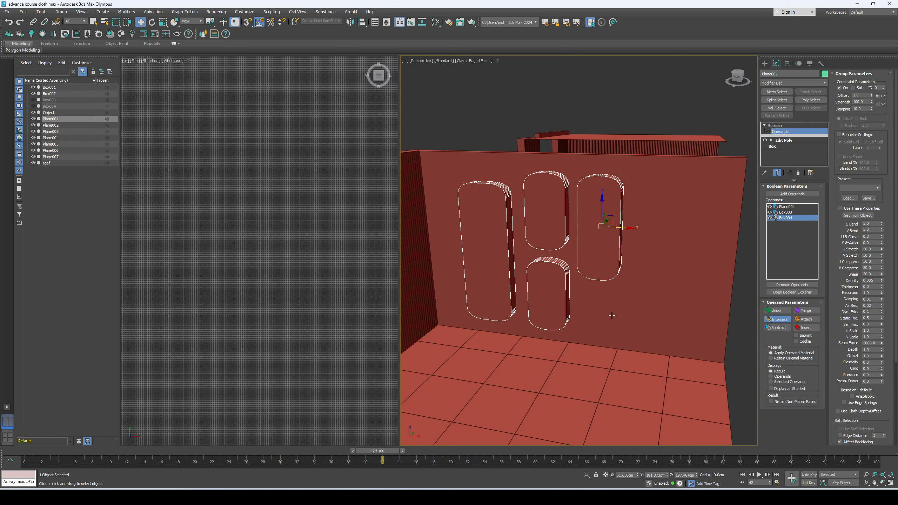
{"action": "middle_click_drag", "start_coordinate": [622, 304], "coordinate": [602, 226], "text": "alt"}
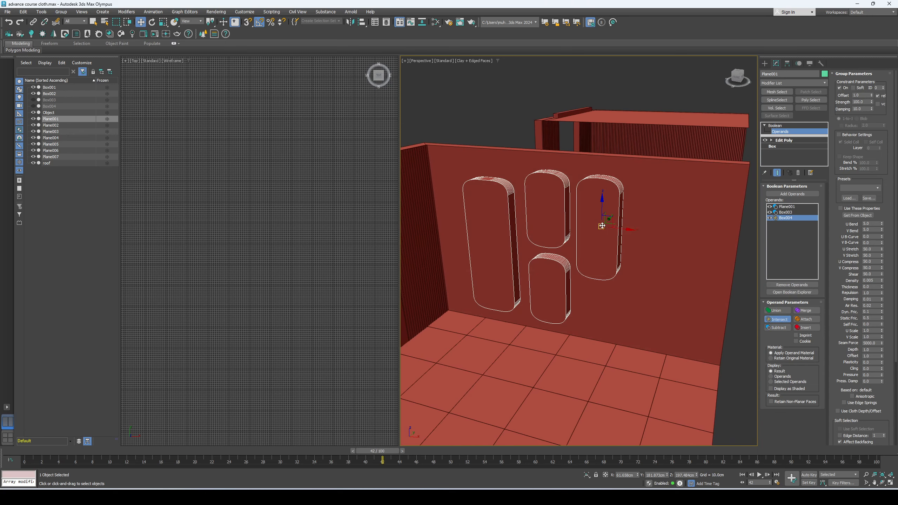
{"action": "left_click", "coordinate": [807, 310]}
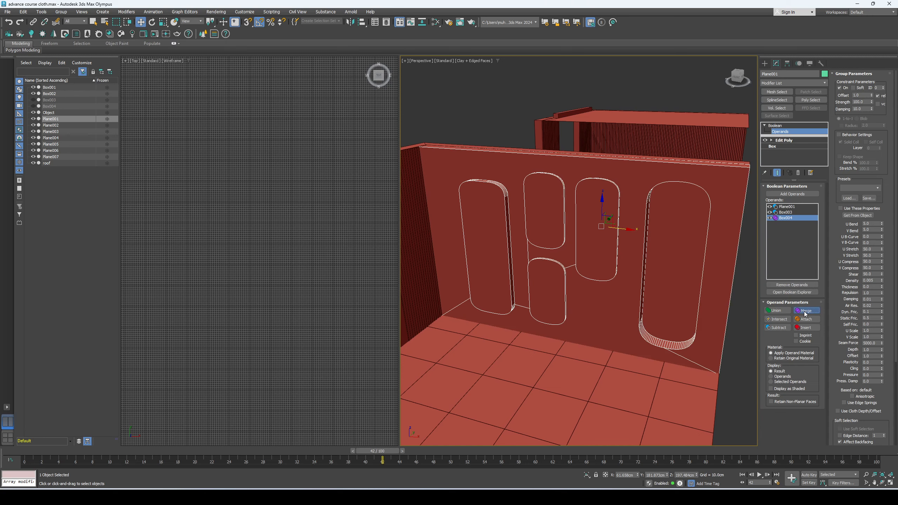
{"action": "mouse_move", "coordinate": [636, 274]}
{"action": "middle_mouse_down", "text": "alt"}
{"action": "mouse_move", "coordinate": [607, 269]}
{"action": "mouse_move", "coordinate": [655, 270]}
{"action": "mouse_move", "coordinate": [642, 270]}
{"action": "middle_mouse_up", "text": "alt"}
{"action": "middle_click_drag", "start_coordinate": [642, 270], "coordinate": [651, 273]}
{"action": "left_click_drag", "start_coordinate": [639, 225], "coordinate": [635, 245]}
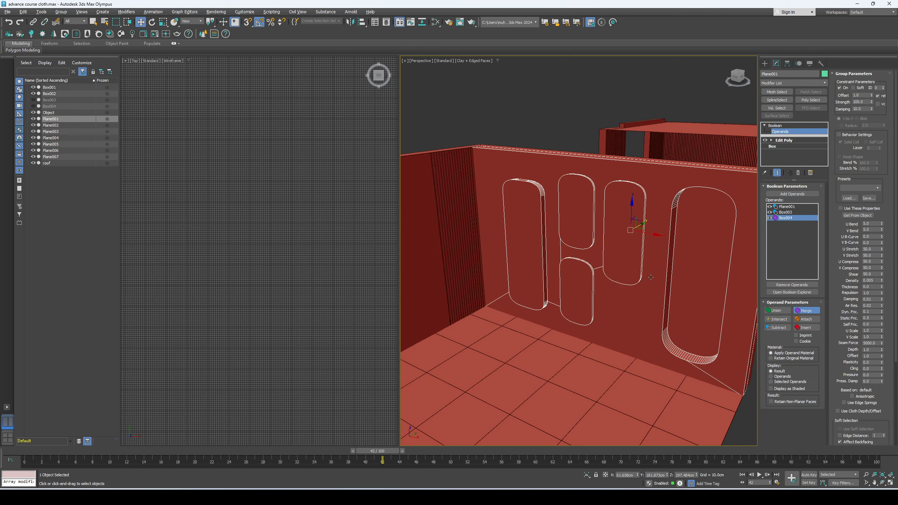
{"action": "middle_click_drag", "start_coordinate": [651, 277], "coordinate": [628, 268], "text": "alt"}
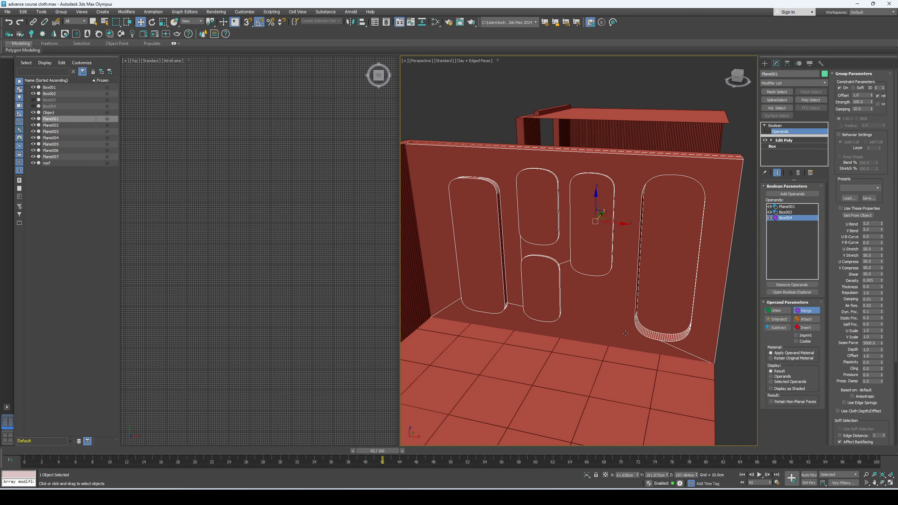
Set the Box004 operand's Boolean operation to Attach and inspect the rounded shapes in the wall.
{"action": "left_click", "coordinate": [806, 319]}
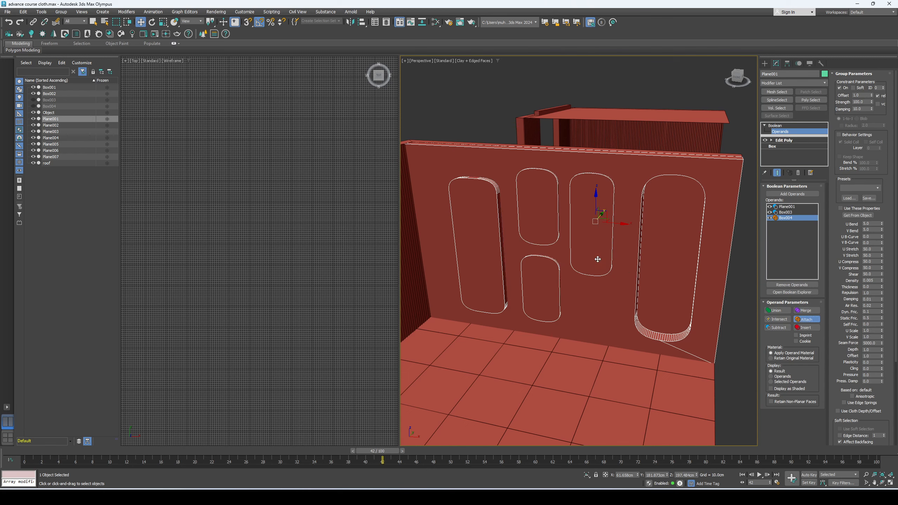
{"action": "middle_click_drag", "start_coordinate": [595, 257], "coordinate": [642, 280], "text": "alt"}
{"action": "middle_click_drag", "start_coordinate": [642, 280], "coordinate": [621, 291], "text": "alt"}
{"action": "scroll", "coordinate": [605, 216], "scroll_direction": "up", "scroll_amount": 2}
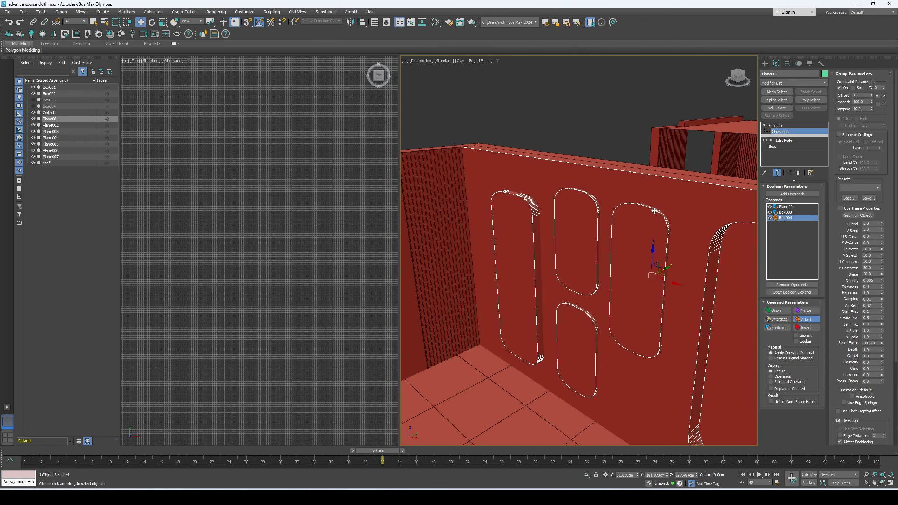
{"action": "scroll", "coordinate": [660, 215], "scroll_direction": "up", "scroll_amount": 3}
{"action": "scroll", "coordinate": [664, 217], "scroll_direction": "down", "scroll_amount": 3}
{"action": "middle_click_drag", "start_coordinate": [663, 216], "coordinate": [664, 222]}
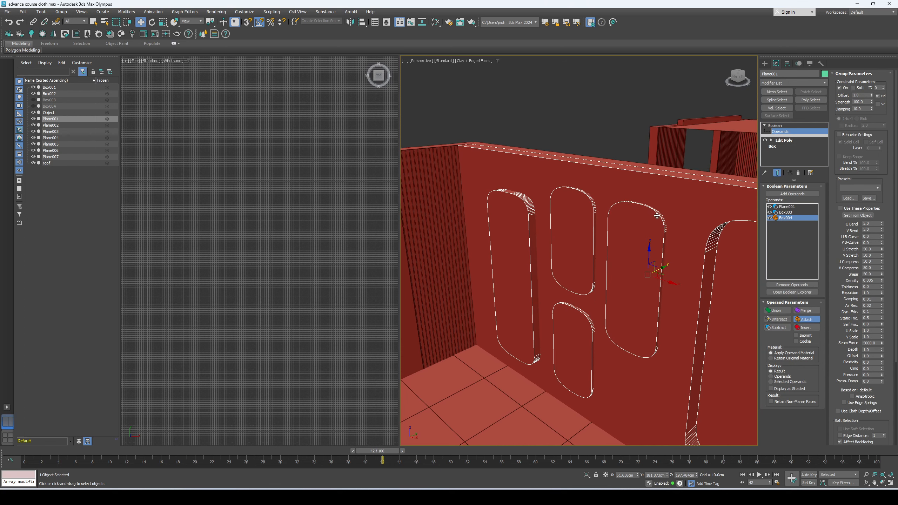
Try the Insert operation on the Box004 operand and examine its effect on the wall.
{"action": "scroll", "coordinate": [560, 176], "scroll_direction": "down", "scroll_amount": 4}
{"action": "middle_click_drag", "start_coordinate": [563, 175], "coordinate": [583, 201], "text": "alt"}
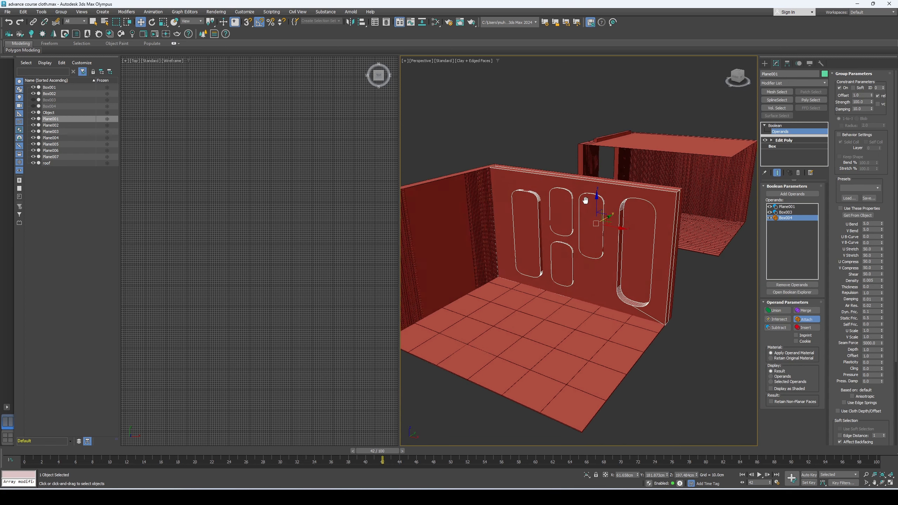
{"action": "scroll", "coordinate": [587, 201], "scroll_direction": "up", "scroll_amount": 4}
{"action": "left_click", "coordinate": [806, 327]}
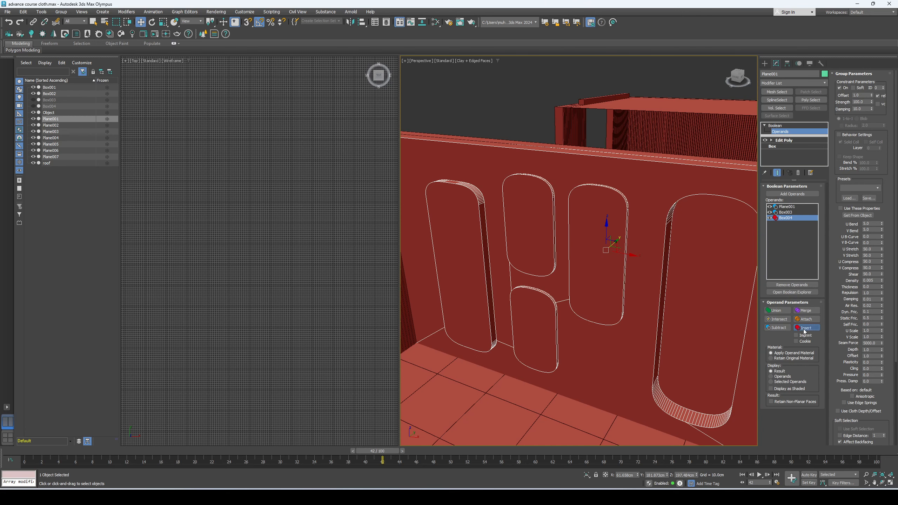
{"action": "mouse_move", "coordinate": [608, 293]}
{"action": "middle_mouse_down", "text": "alt"}
{"action": "mouse_move", "coordinate": [623, 303]}
{"action": "mouse_move", "coordinate": [609, 281]}
{"action": "middle_mouse_up", "text": "alt"}
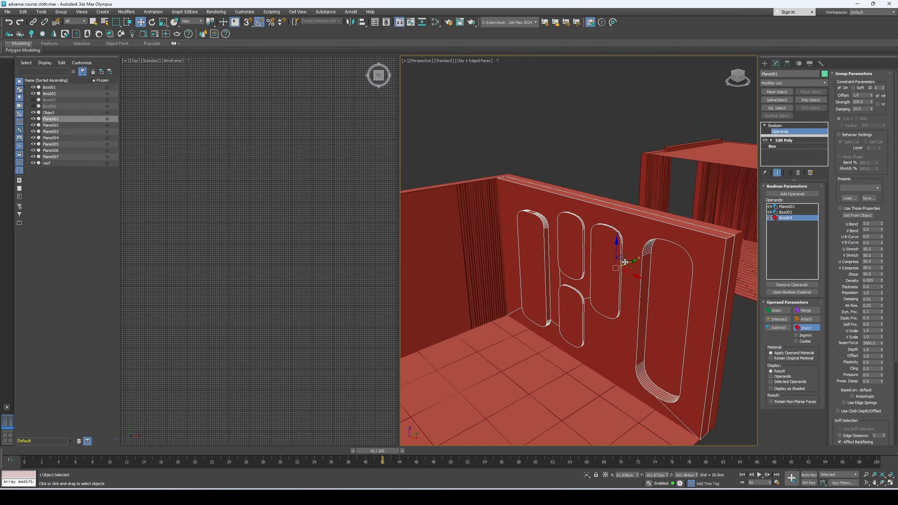
Shift the Box004 operand along Y to about 173.5 cm, set its operation to Subtract, and leave operand editing.
{"action": "left_click_drag", "start_coordinate": [625, 262], "coordinate": [621, 284]}
{"action": "mouse_move", "coordinate": [621, 284]}
{"action": "middle_mouse_down", "text": "alt"}
{"action": "mouse_move", "coordinate": [732, 314]}
{"action": "mouse_move", "coordinate": [622, 305]}
{"action": "mouse_move", "coordinate": [614, 269]}
{"action": "middle_mouse_up", "text": "alt"}
{"action": "left_click", "coordinate": [776, 327]}
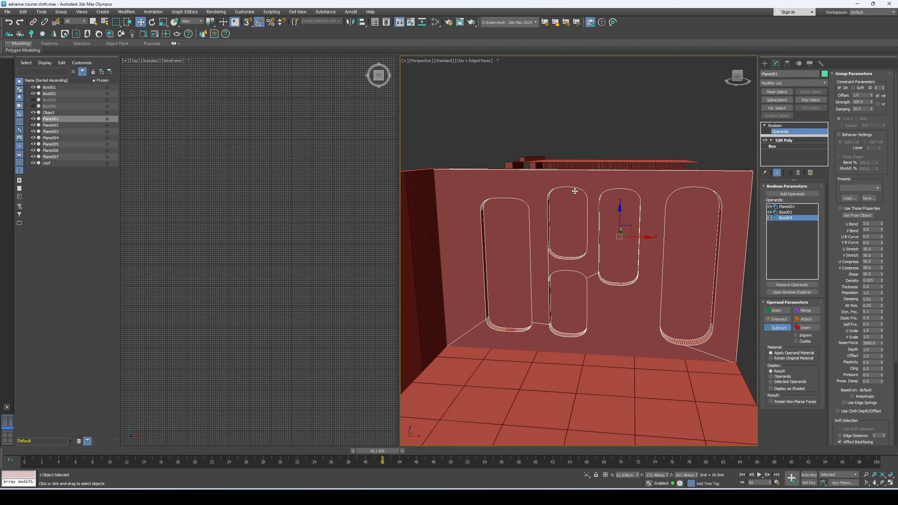
{"action": "middle_click_drag", "start_coordinate": [531, 280], "coordinate": [534, 255], "text": "alt"}
{"action": "scroll", "coordinate": [540, 243], "scroll_direction": "down", "scroll_amount": 4}
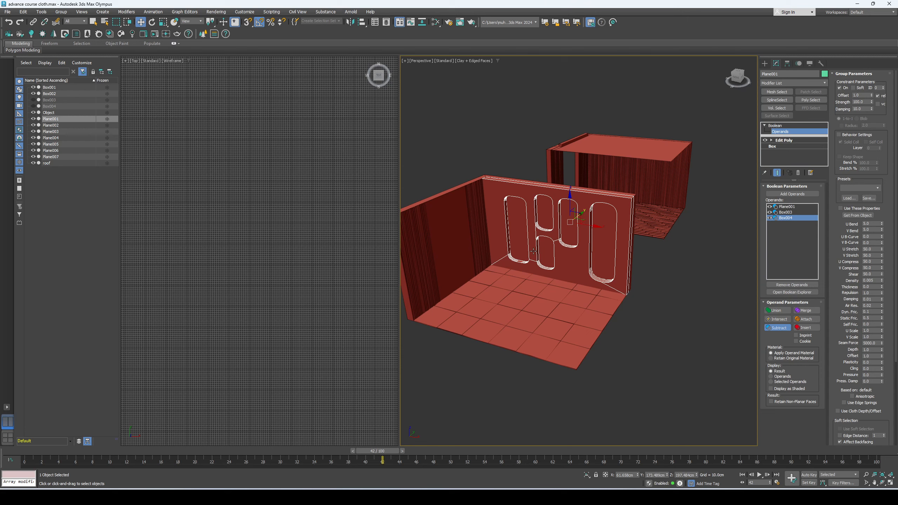
{"action": "left_click", "coordinate": [800, 125]}
{"action": "left_click", "coordinate": [742, 245]}
{"action": "middle_click_drag", "start_coordinate": [696, 246], "coordinate": [654, 259]}
{"action": "scroll", "coordinate": [654, 258], "scroll_direction": "up", "scroll_amount": 3}
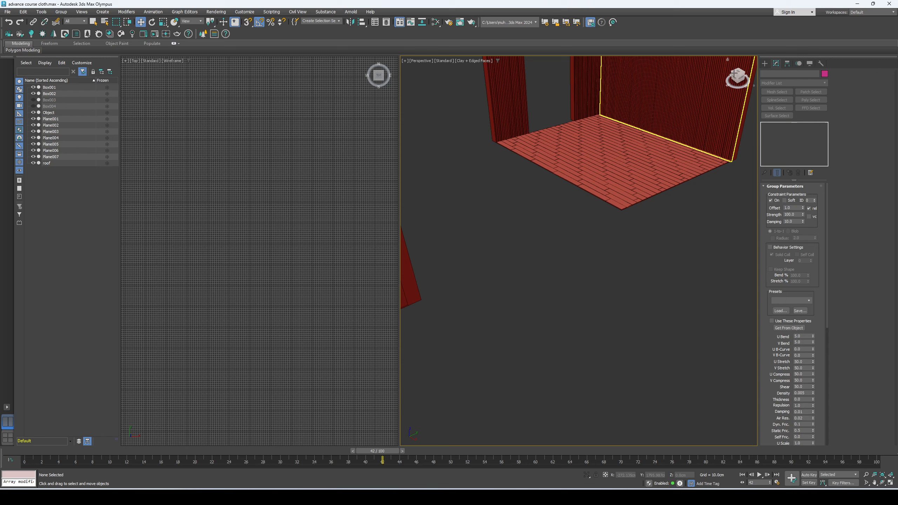
{"action": "left_click", "coordinate": [765, 63]}
{"action": "left_click", "coordinate": [773, 85]}
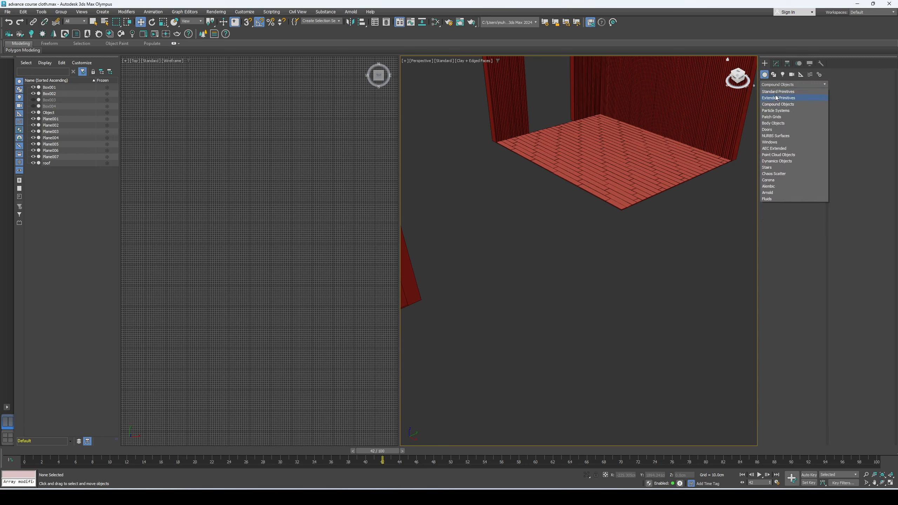
{"action": "left_click", "coordinate": [778, 91]}
{"action": "left_click", "coordinate": [780, 112]}
{"action": "scroll", "coordinate": [646, 223], "scroll_direction": "down", "scroll_amount": 5}
{"action": "middle_click_drag", "start_coordinate": [645, 223], "coordinate": [696, 207]}
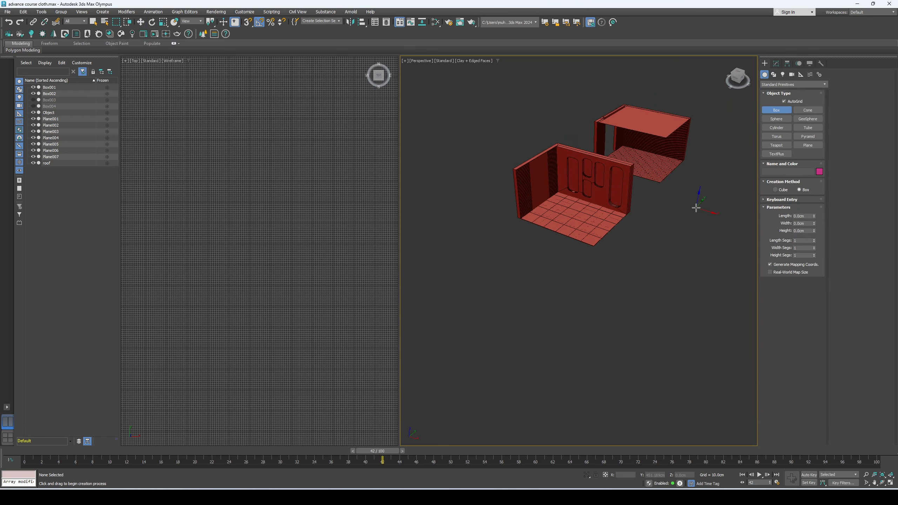
{"action": "scroll", "coordinate": [641, 189], "scroll_direction": "up", "scroll_amount": 5}
{"action": "middle_click_drag", "start_coordinate": [642, 189], "coordinate": [640, 240]}
{"action": "scroll", "coordinate": [650, 234], "scroll_direction": "down", "scroll_amount": 5}
{"action": "scroll", "coordinate": [603, 206], "scroll_direction": "up", "scroll_amount": 4}
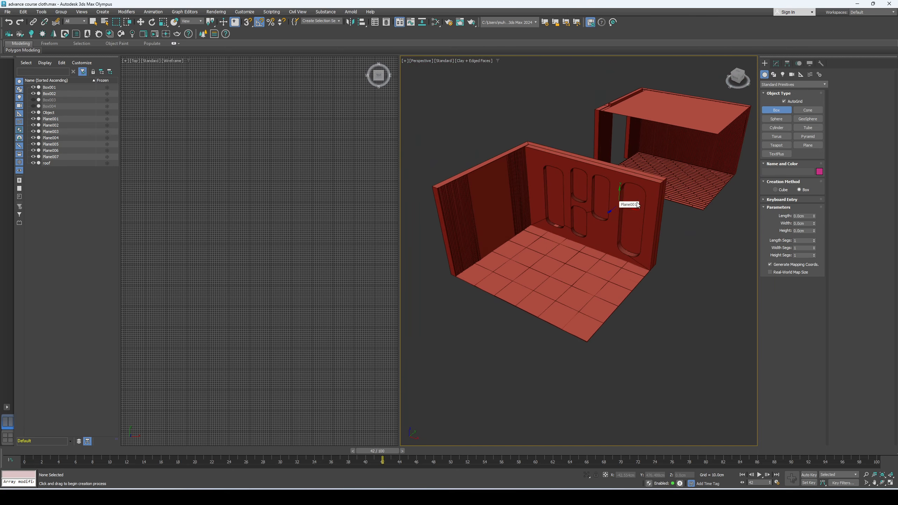
{"action": "scroll", "coordinate": [626, 216], "scroll_direction": "down", "scroll_amount": 4}
{"action": "left_click", "coordinate": [778, 64]}
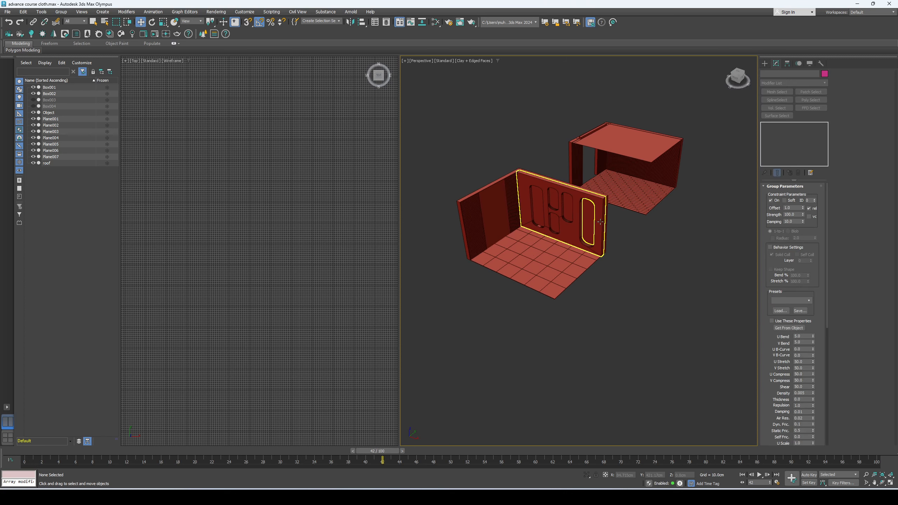
Make one independent copy of the wall with the openings, placed beside the room along X.
{"action": "left_click", "coordinate": [600, 220]}
{"action": "middle_click_drag", "start_coordinate": [600, 220], "coordinate": [557, 204]}
{"action": "left_click_drag", "start_coordinate": [557, 204], "coordinate": [700, 250], "text": "shift"}
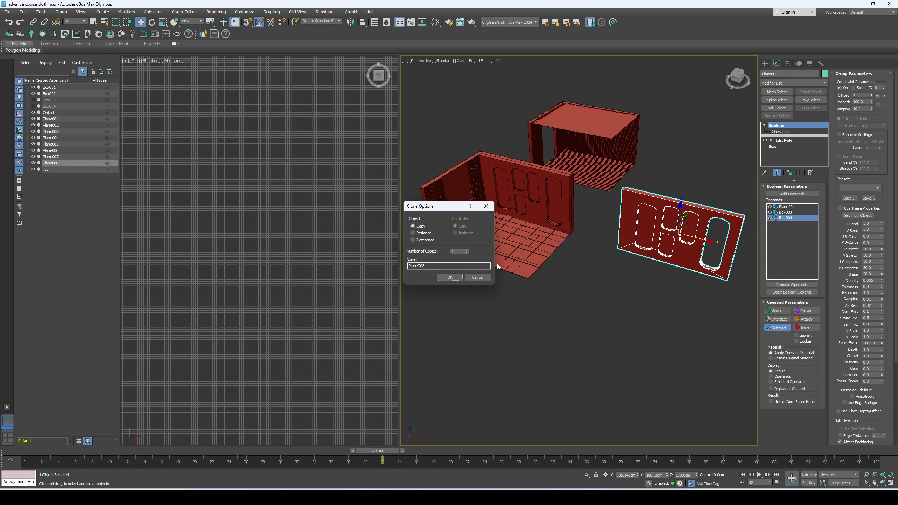
{"action": "left_click", "coordinate": [450, 278]}
Try to reach the base Box level of the copied wall's modifier stack, then deselect the wall.
{"action": "right_click", "coordinate": [789, 125]}
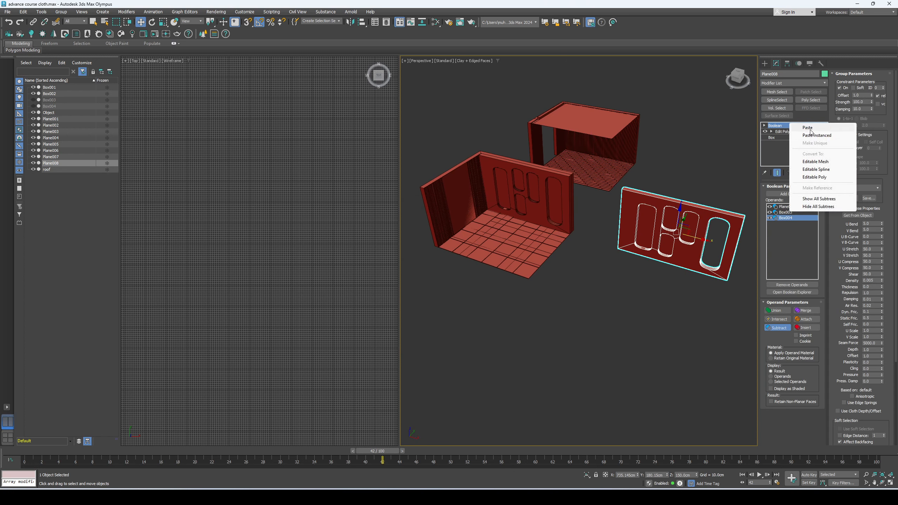
{"action": "left_click", "coordinate": [781, 137]}
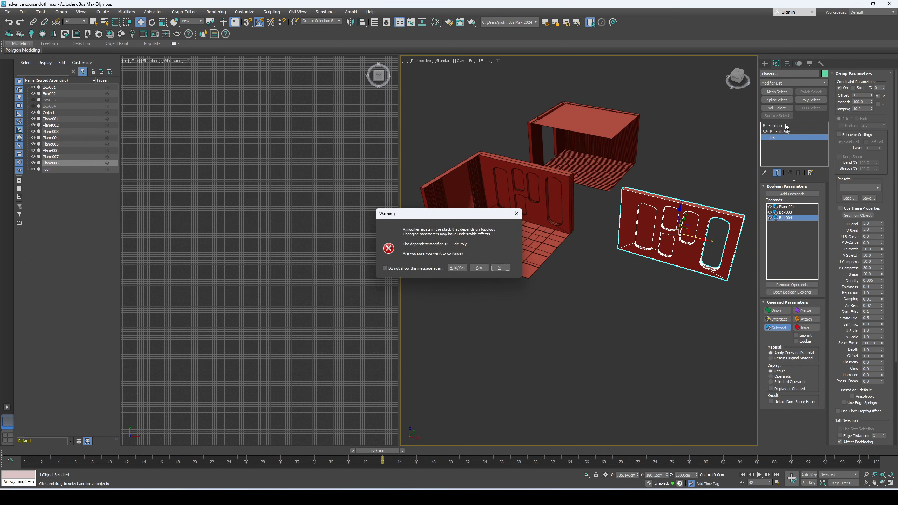
{"action": "left_click", "coordinate": [517, 214]}
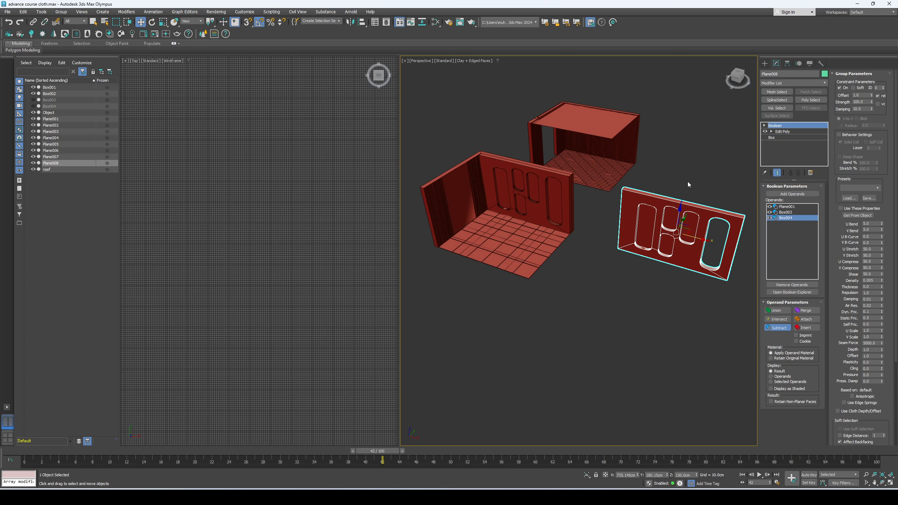
{"action": "right_click", "coordinate": [777, 125]}
{"action": "left_click", "coordinate": [728, 168]}
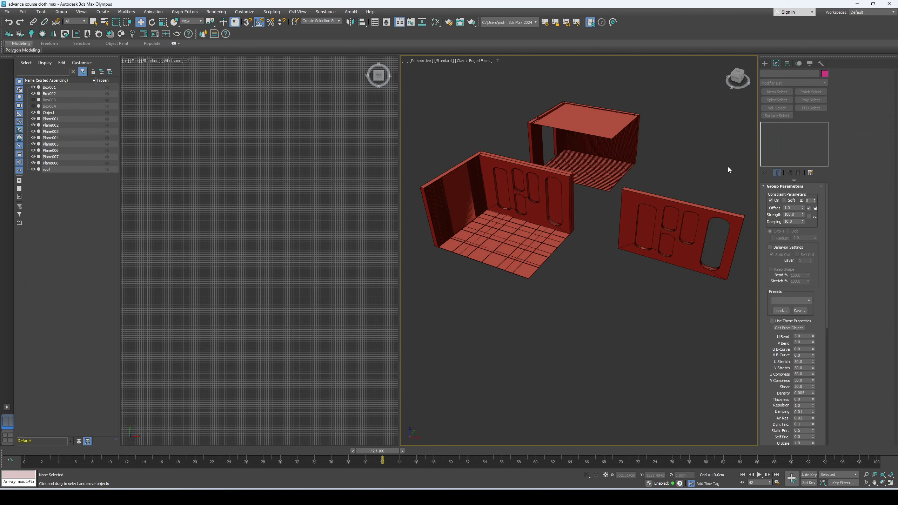
Delete the copied wall beside the room.
{"action": "middle_click_drag", "start_coordinate": [728, 168], "coordinate": [628, 160]}
{"action": "left_click", "coordinate": [580, 209]}
{"action": "key", "text": "Delete"}
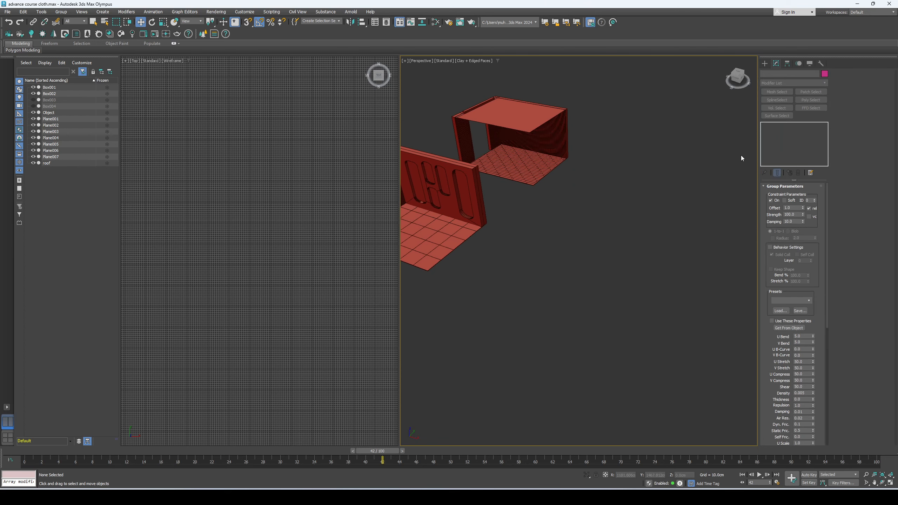
Create a box on the empty ground beside the room, about 546 cm wide and 194 cm high.
{"action": "left_click", "coordinate": [765, 64]}
{"action": "left_click", "coordinate": [776, 111]}
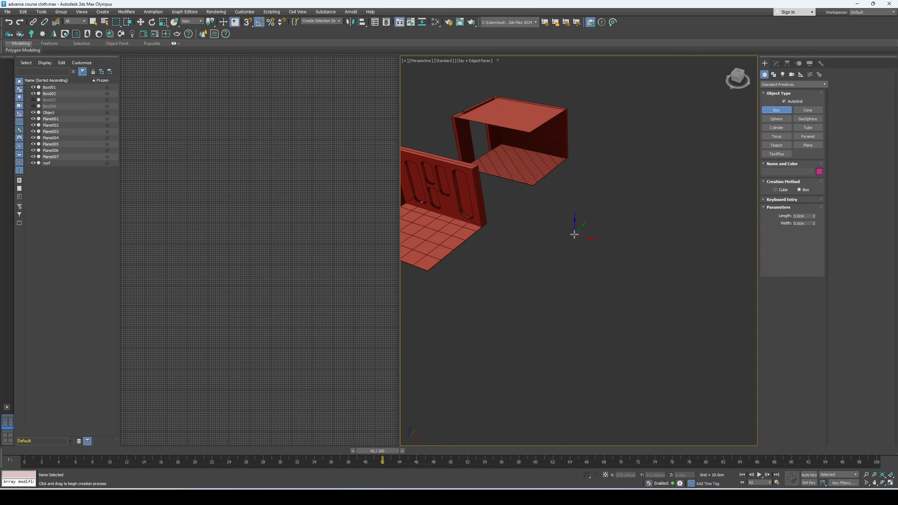
{"action": "left_click_drag", "start_coordinate": [543, 241], "coordinate": [651, 298]}
{"action": "left_click", "coordinate": [648, 257]}
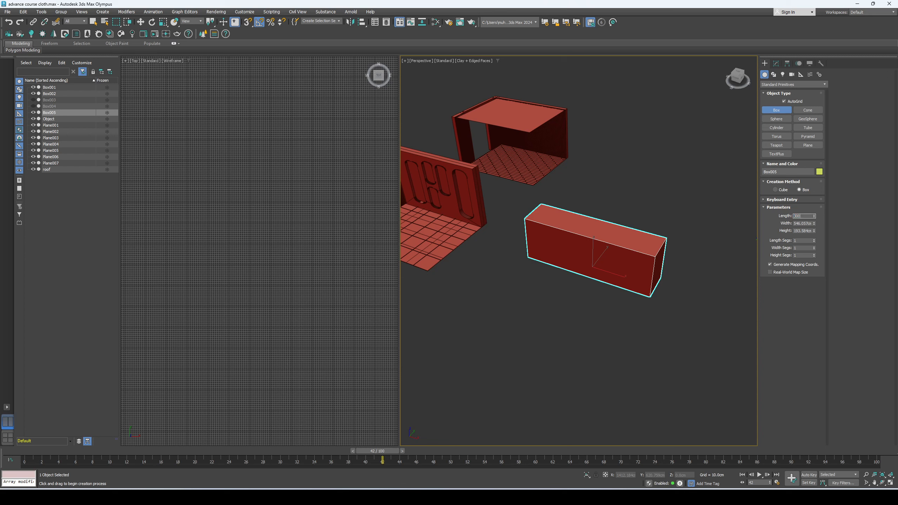
Size the new box as a wall with a length of 20 cm, a width of 500 cm and a greater height.
{"action": "type", "text": "300"}
{"action": "key", "text": "Tab"}
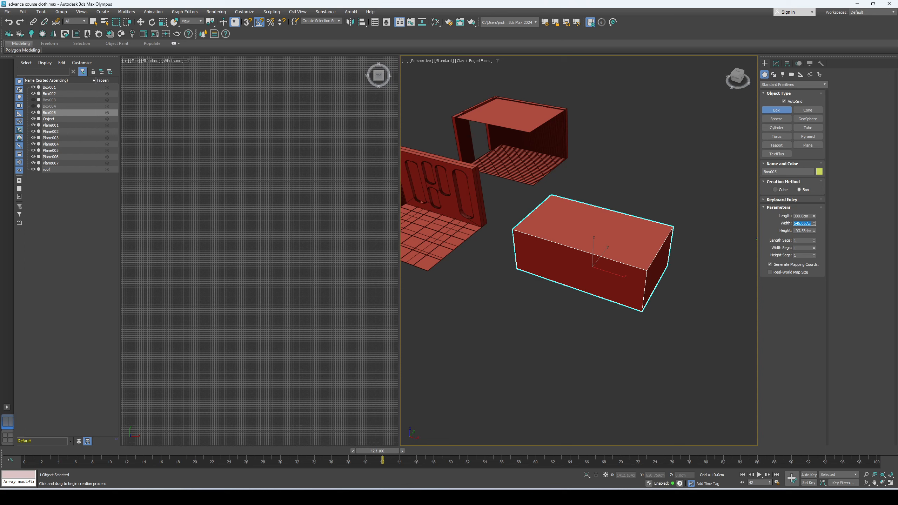
{"action": "left_click", "coordinate": [801, 217]}
{"action": "key", "text": "Tab"}
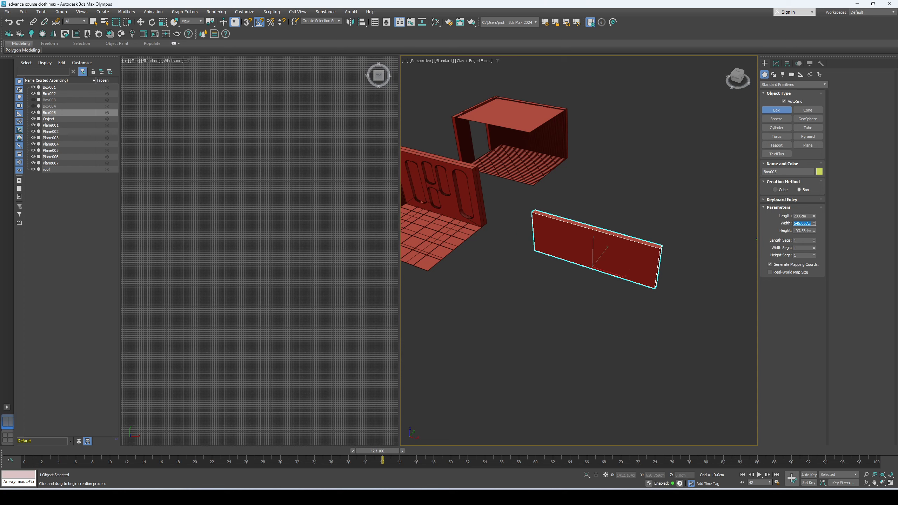
{"action": "type", "text": "500"}
{"action": "key", "text": "Return"}
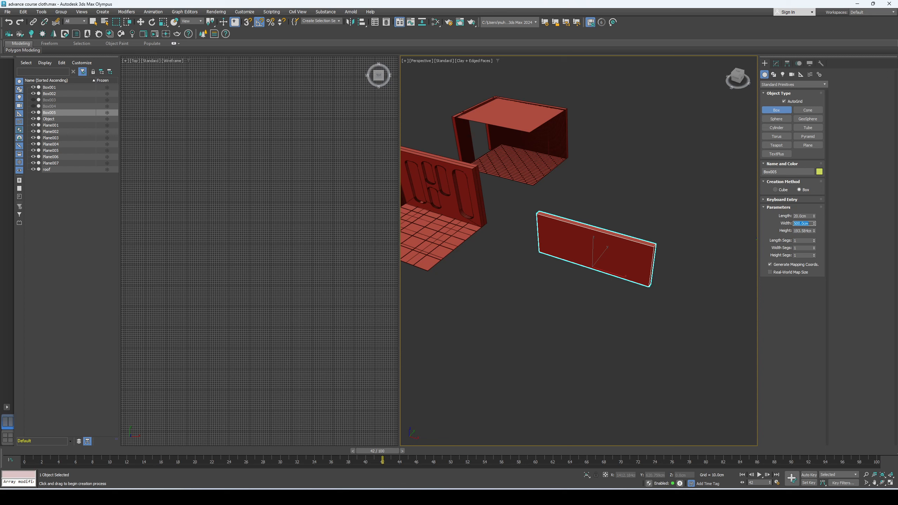
{"action": "key", "text": "Tab"}
{"action": "key", "text": "Return"}
{"action": "left_click", "coordinate": [776, 64]}
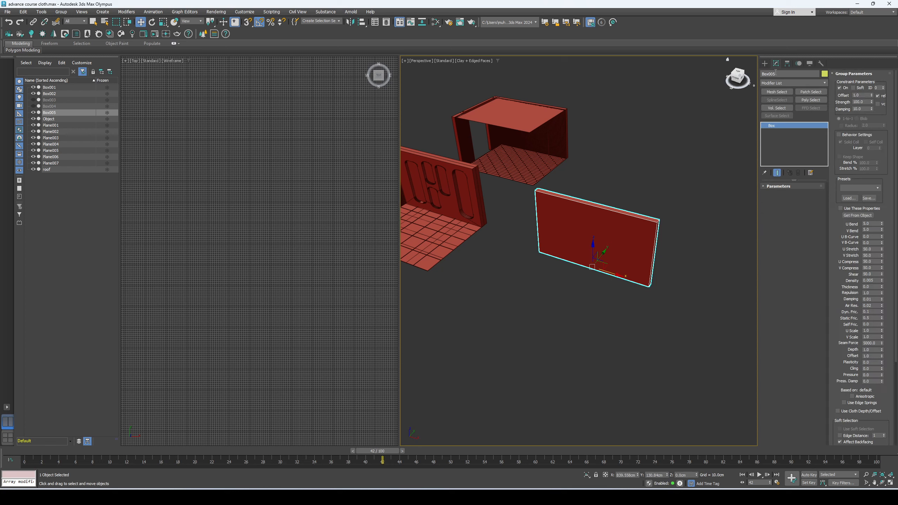
Create a second box in front of the new wall, about 41 cm long, 71 cm wide and 179 cm high.
{"action": "left_click", "coordinate": [765, 64]}
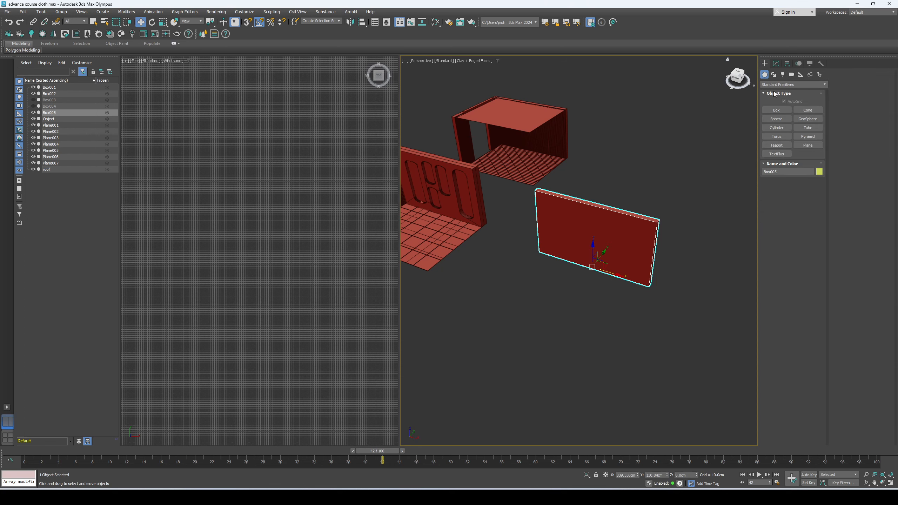
{"action": "left_click", "coordinate": [774, 84]}
{"action": "left_click", "coordinate": [775, 91]}
{"action": "left_click", "coordinate": [776, 110]}
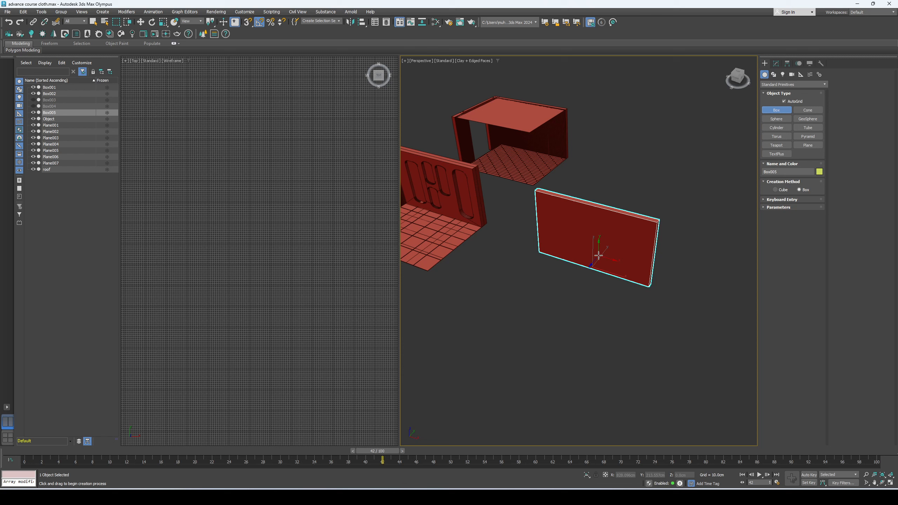
{"action": "scroll", "coordinate": [525, 267], "scroll_direction": "up", "scroll_amount": 3}
{"action": "left_click_drag", "start_coordinate": [531, 255], "coordinate": [544, 271]}
{"action": "left_click", "coordinate": [545, 212]}
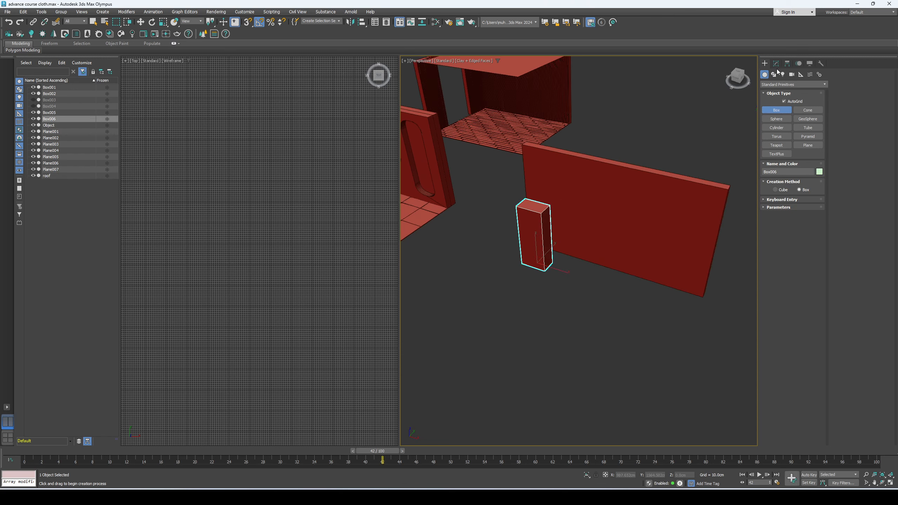
Set the smaller box's length to 80 cm, width to 90 cm and height to 220 cm.
{"action": "left_click", "coordinate": [776, 64]}
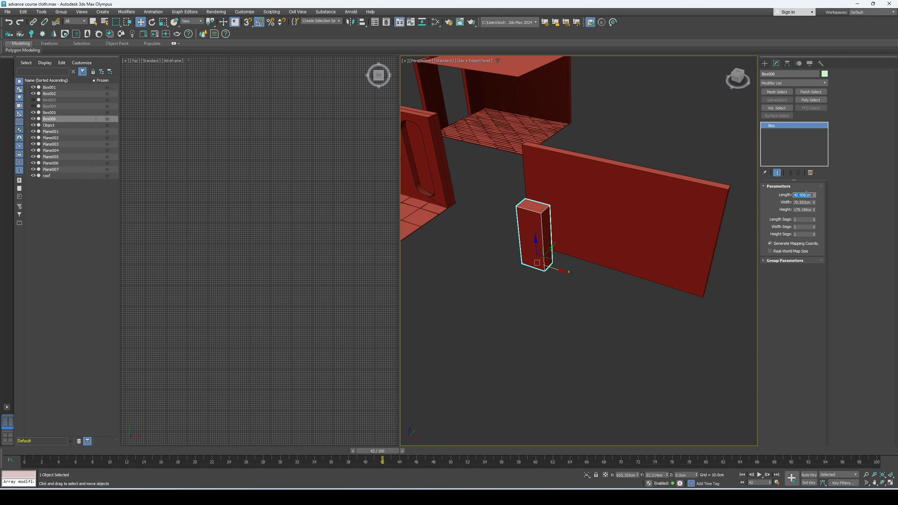
{"action": "key", "text": "Tab"}
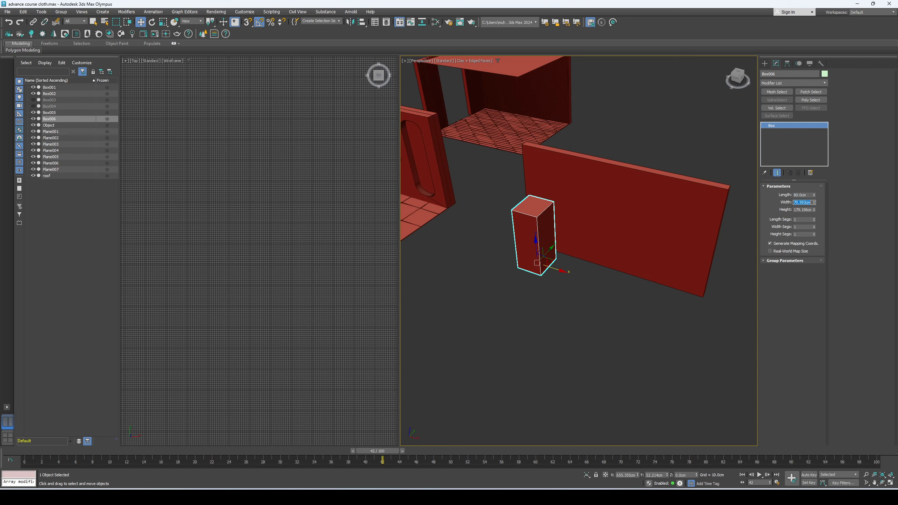
{"action": "type", "text": "90"}
{"action": "key", "text": "Return"}
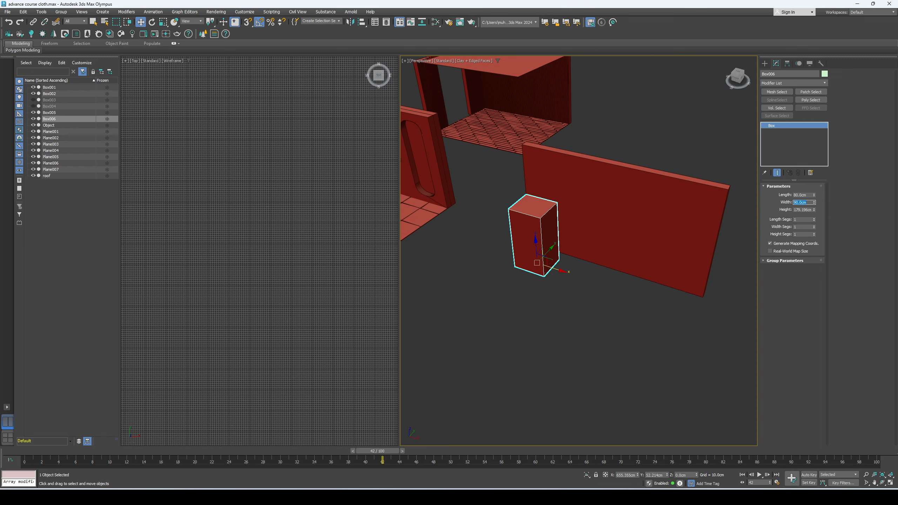
{"action": "left_click", "coordinate": [808, 209]}
{"action": "key", "text": "Return"}
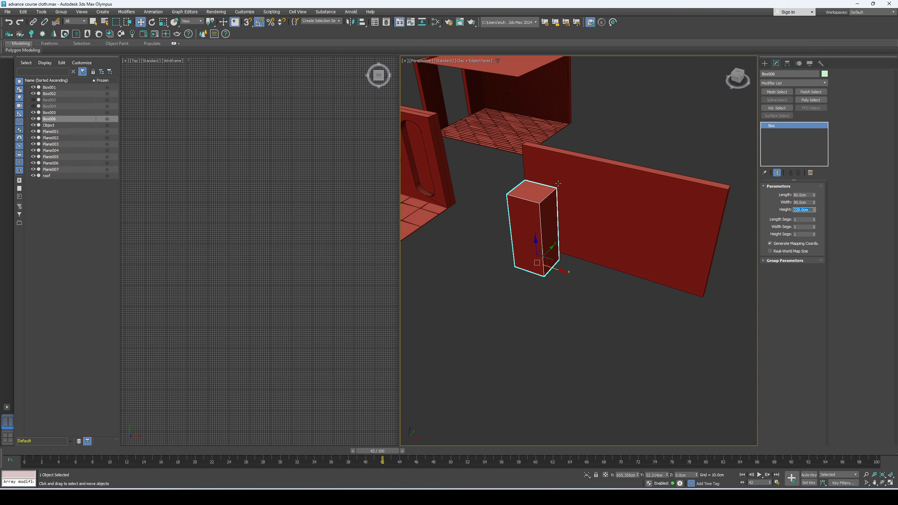
Add an Edit Poly modifier to the smaller box and select its two upper side edges.
{"action": "left_click", "coordinate": [784, 82]}
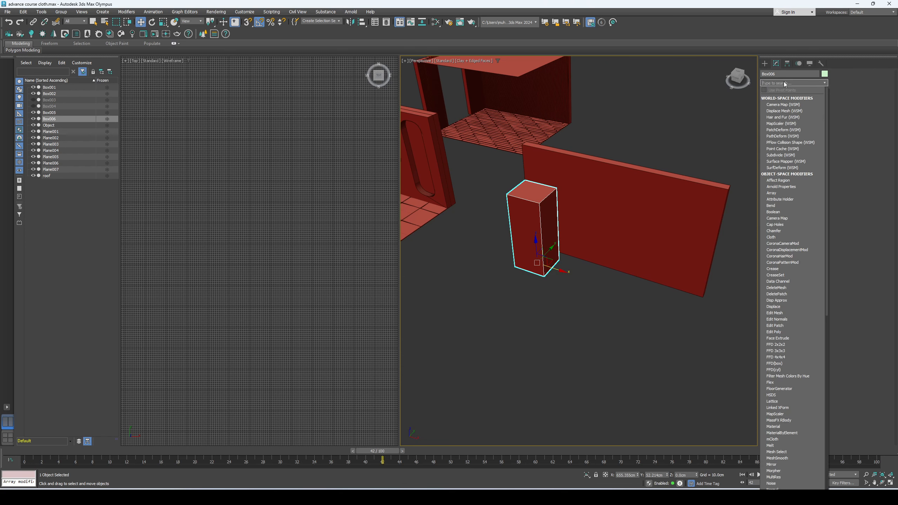
{"action": "type", "text": "e"}
{"action": "left_click", "coordinate": [780, 117]}
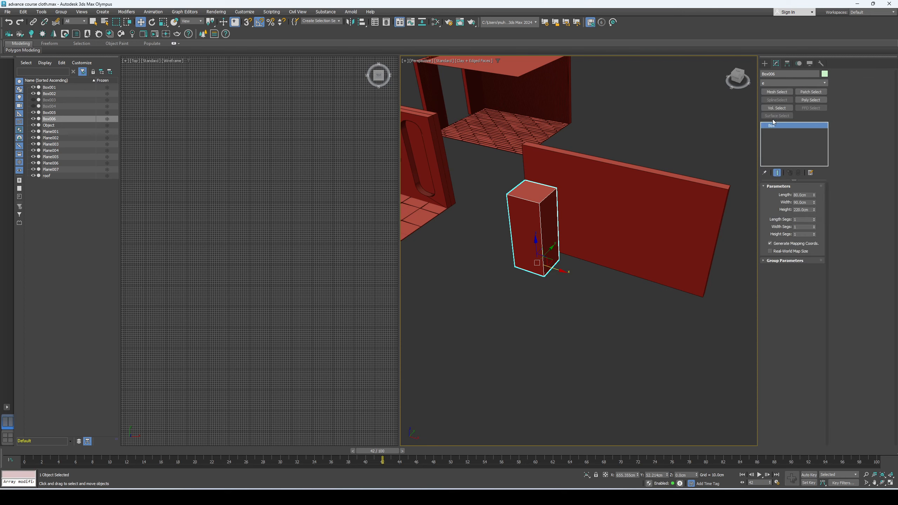
{"action": "scroll", "coordinate": [494, 189], "scroll_direction": "up", "scroll_amount": 2}
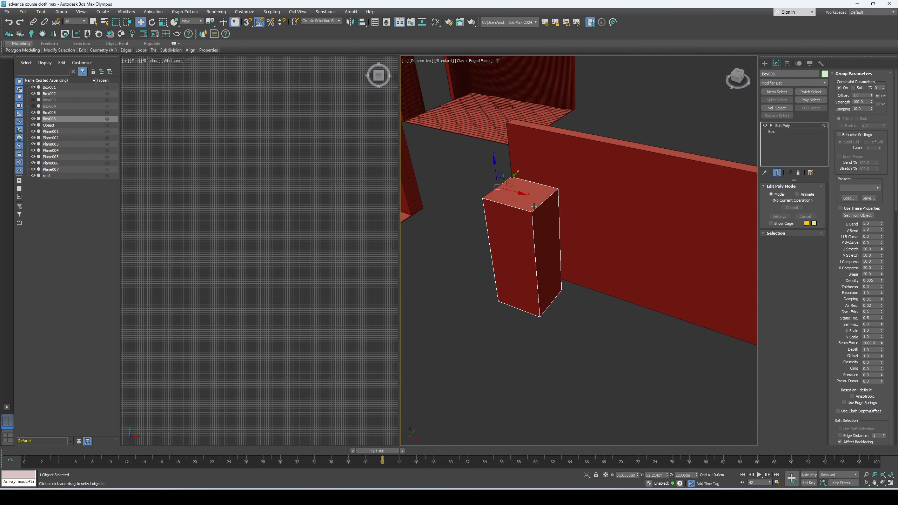
Chamfer the smaller box's two upper side edges by about 44.1 cm.
{"action": "right_click", "coordinate": [540, 202]}
{"action": "left_click", "coordinate": [480, 243]}
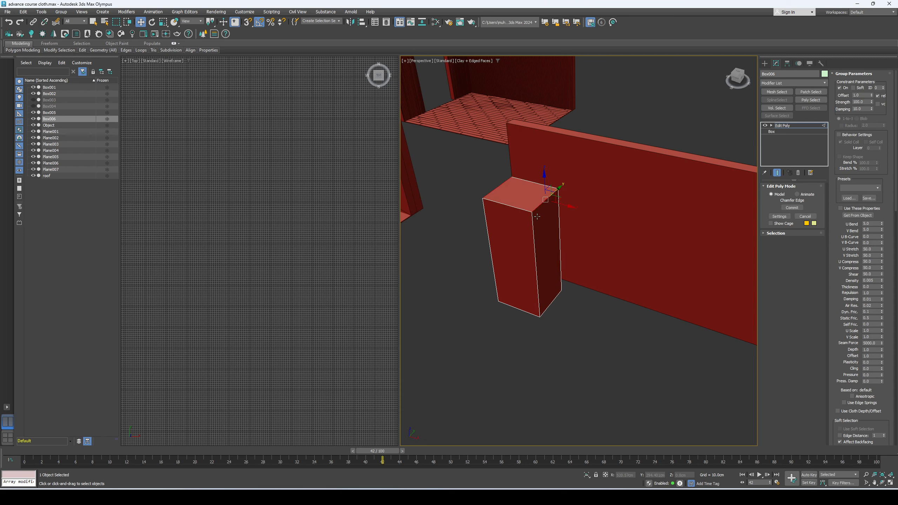
{"action": "left_click_drag", "start_coordinate": [586, 263], "coordinate": [584, 254]}
{"action": "left_click_drag", "start_coordinate": [589, 131], "coordinate": [520, 296]}
Increase the chamfer's segment count to round the smaller box's top into a smooth arch, and apply the chamfer.
{"action": "left_click", "coordinate": [584, 275]}
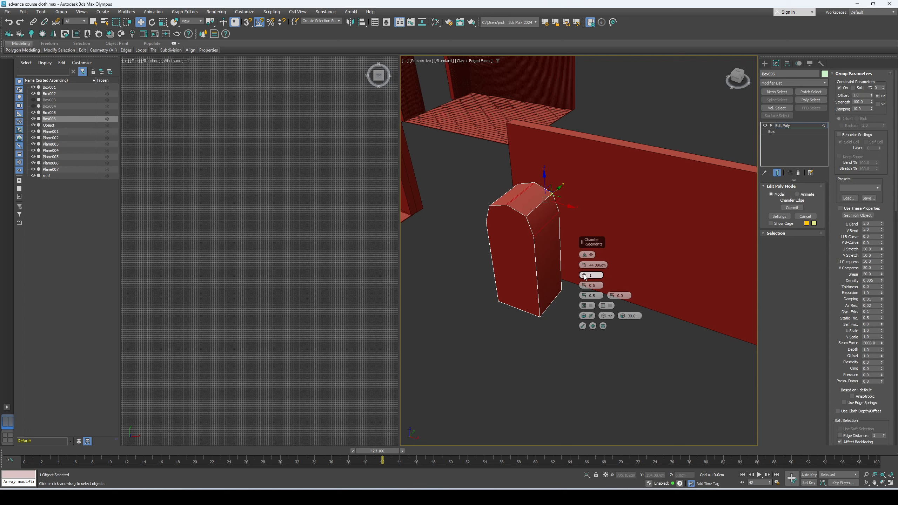
{"action": "left_click", "coordinate": [584, 275]}
{"action": "left_click", "coordinate": [584, 275]}
{"action": "left_click", "coordinate": [584, 274]}
{"action": "left_click", "coordinate": [584, 274]}
{"action": "left_click", "coordinate": [584, 274]}
{"action": "left_click", "coordinate": [584, 275]}
{"action": "left_click", "coordinate": [585, 274]}
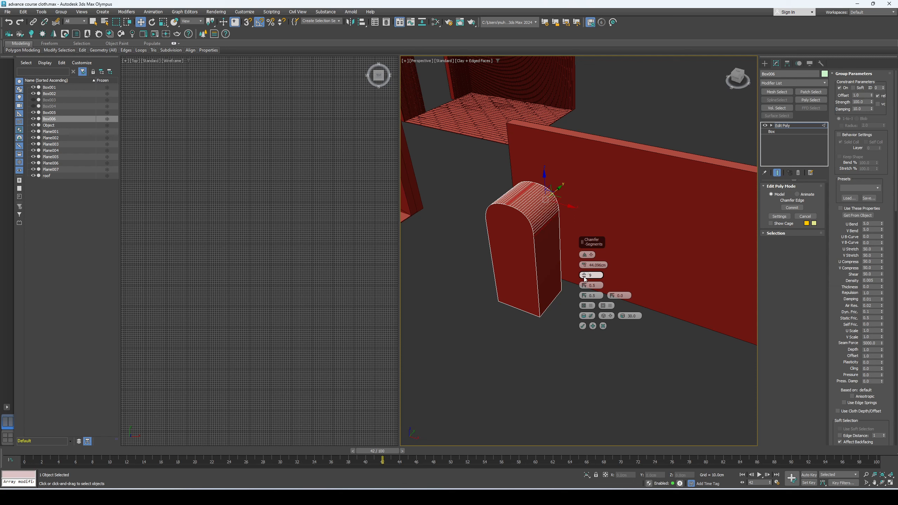
{"action": "left_click", "coordinate": [583, 326]}
Leave edge editing and move the arched box through the wall near one end, with its base slightly below the wall's base.
{"action": "scroll", "coordinate": [477, 281], "scroll_direction": "down", "scroll_amount": 3}
{"action": "middle_click_drag", "start_coordinate": [477, 282], "coordinate": [545, 251], "text": "alt"}
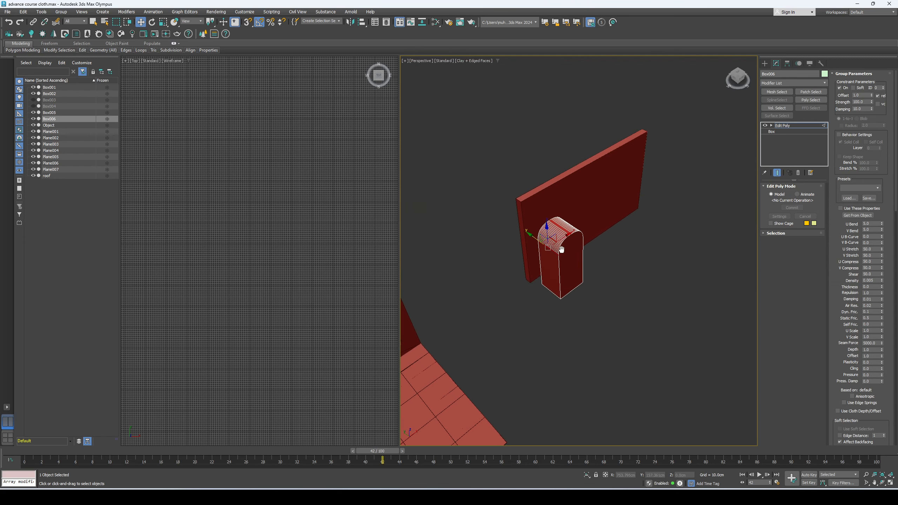
{"action": "scroll", "coordinate": [556, 248], "scroll_direction": "up", "scroll_amount": 3}
{"action": "key", "text": "2"}
{"action": "left_click_drag", "start_coordinate": [573, 296], "coordinate": [540, 276]}
{"action": "middle_click_drag", "start_coordinate": [564, 279], "coordinate": [530, 262]}
{"action": "middle_click_drag", "start_coordinate": [530, 263], "coordinate": [504, 237], "text": "alt"}
{"action": "left_click_drag", "start_coordinate": [510, 258], "coordinate": [514, 261]}
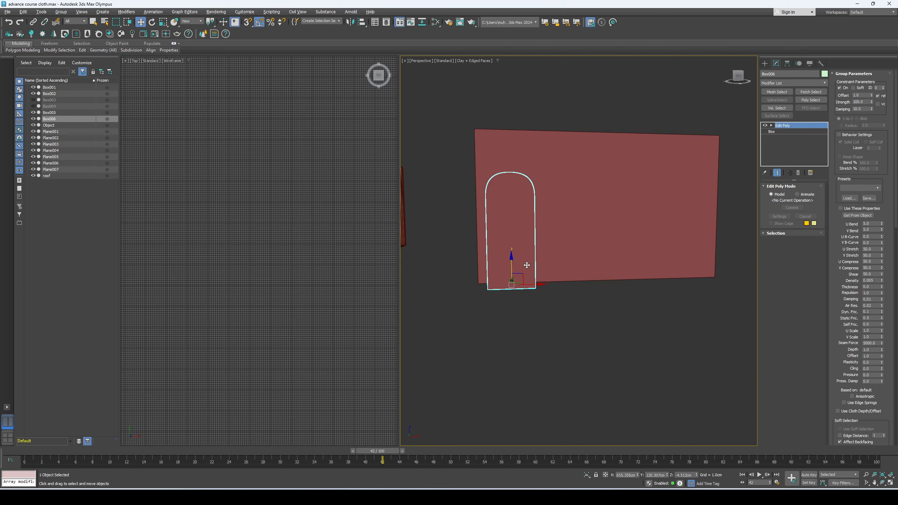
{"action": "middle_click_drag", "start_coordinate": [527, 265], "coordinate": [519, 283], "text": "alt"}
Add an Array modifier to the arched box with an X count of 4, X offset 0.0 and X spacing 124.67 cm.
{"action": "left_click", "coordinate": [826, 83]}
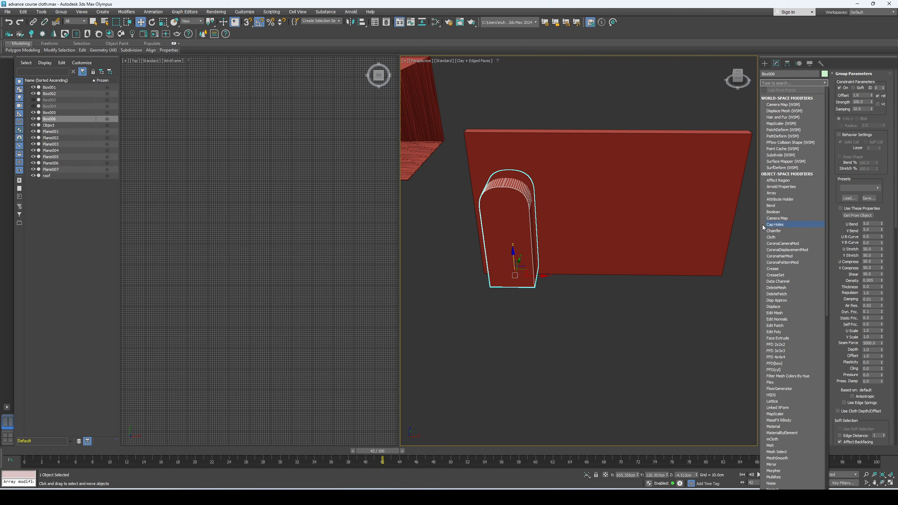
{"action": "type", "text": "a"}
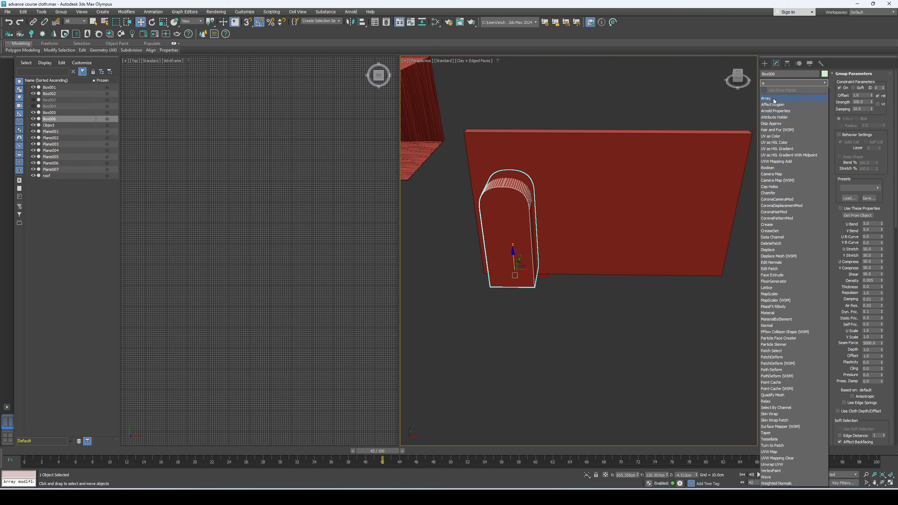
{"action": "left_click", "coordinate": [773, 99]}
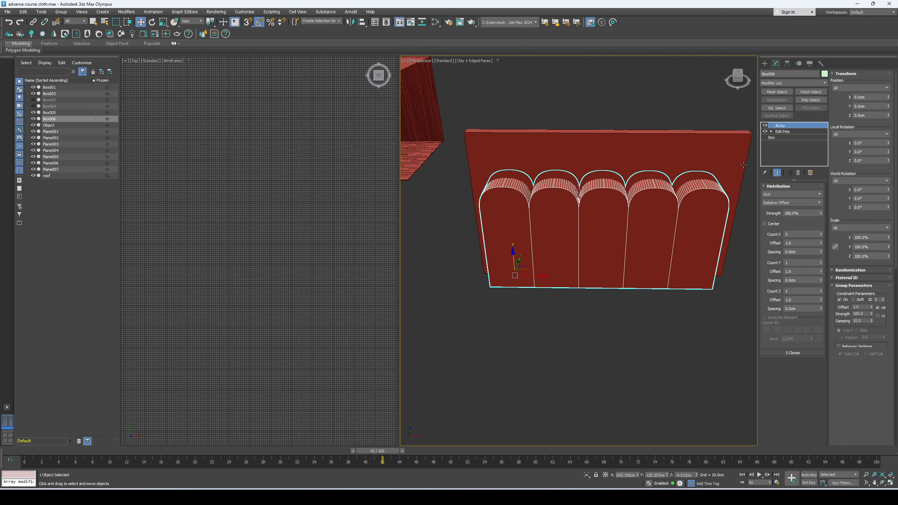
{"action": "left_click", "coordinate": [821, 236]}
{"action": "left_click_drag", "start_coordinate": [821, 252], "coordinate": [658, 465]}
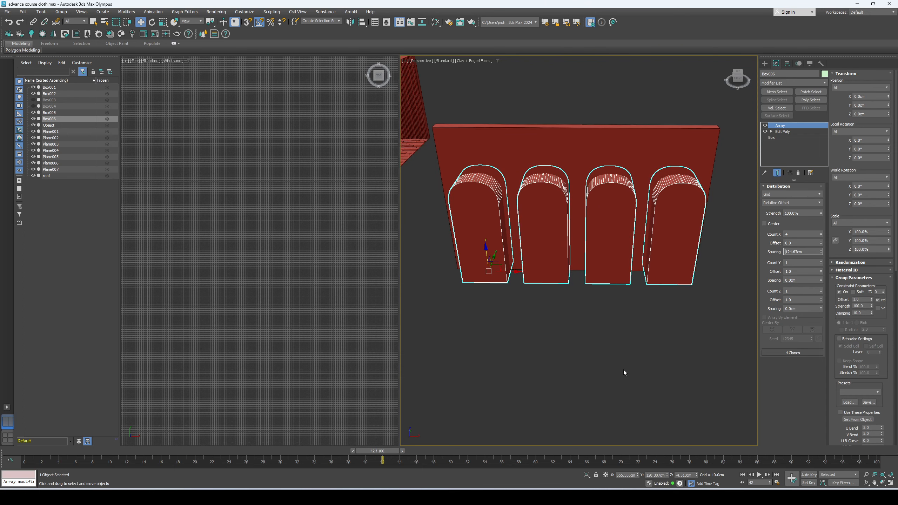
{"action": "middle_click_drag", "start_coordinate": [623, 372], "coordinate": [620, 338], "text": "alt"}
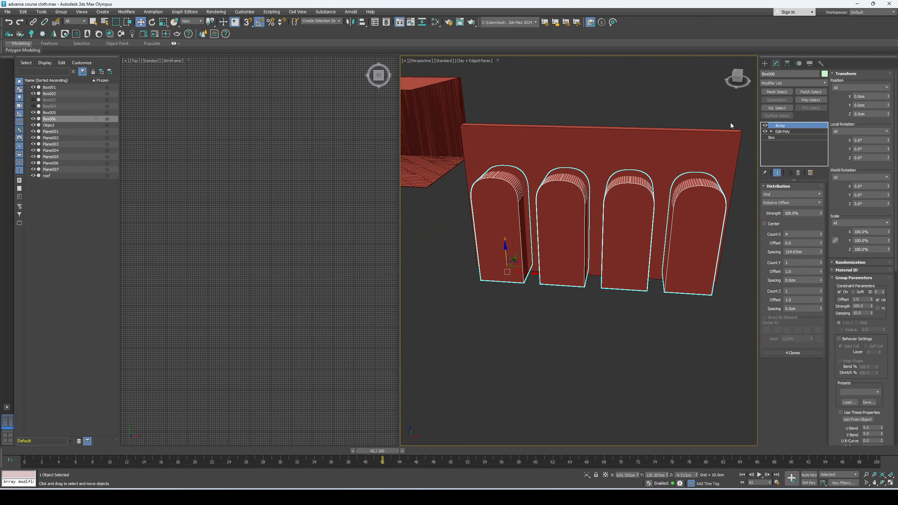
Make the wall a Boolean compound object and subtract the arrayed arched boxes from it.
{"action": "left_click", "coordinate": [720, 134]}
{"action": "left_click", "coordinate": [766, 65]}
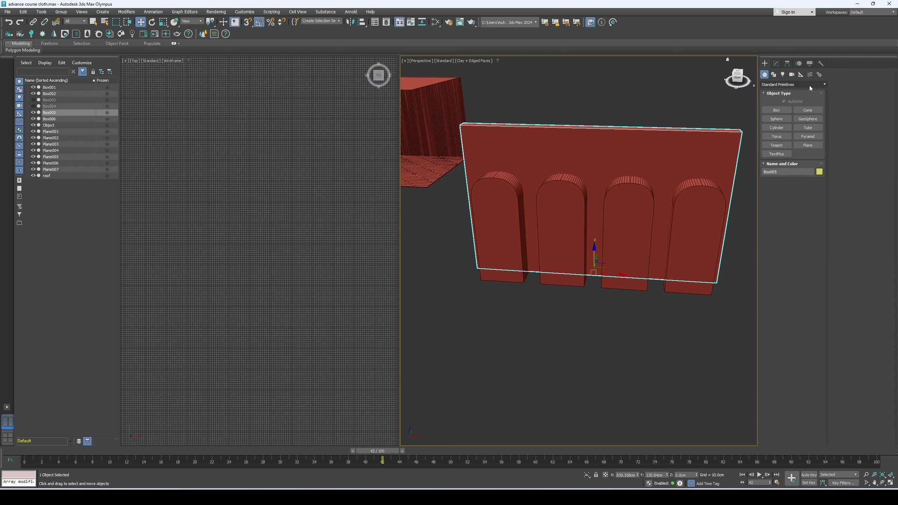
{"action": "left_click", "coordinate": [810, 86]}
{"action": "left_click", "coordinate": [788, 105]}
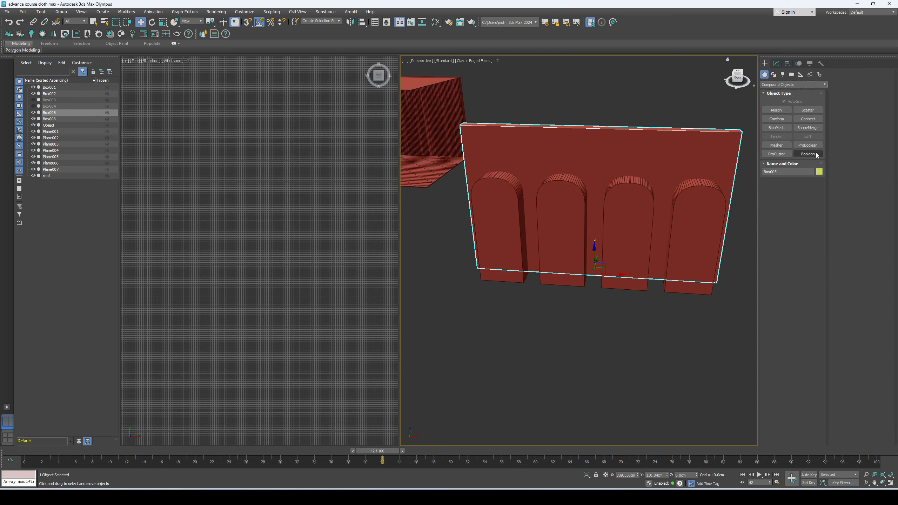
{"action": "left_click", "coordinate": [812, 154]}
{"action": "left_click", "coordinate": [778, 323]}
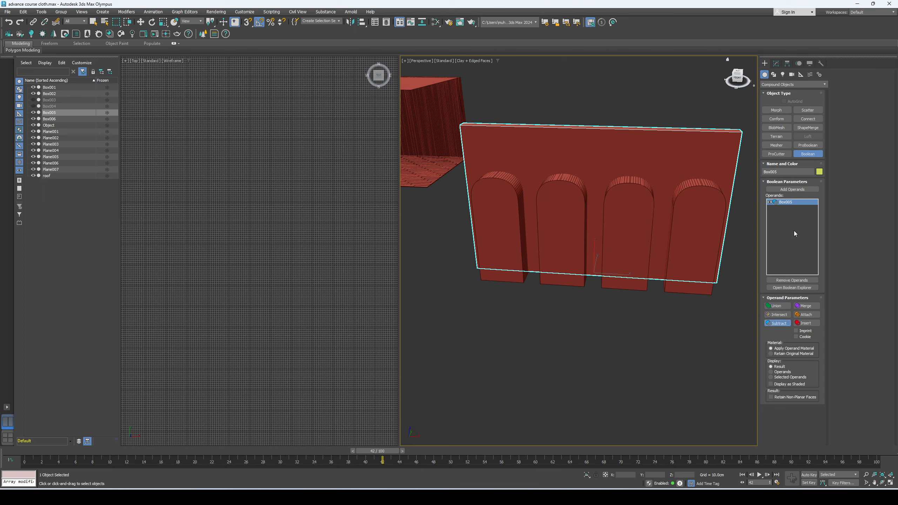
{"action": "left_click", "coordinate": [793, 189]}
{"action": "left_click", "coordinate": [695, 230]}
{"action": "middle_click_drag", "start_coordinate": [695, 230], "coordinate": [735, 240], "text": "alt"}
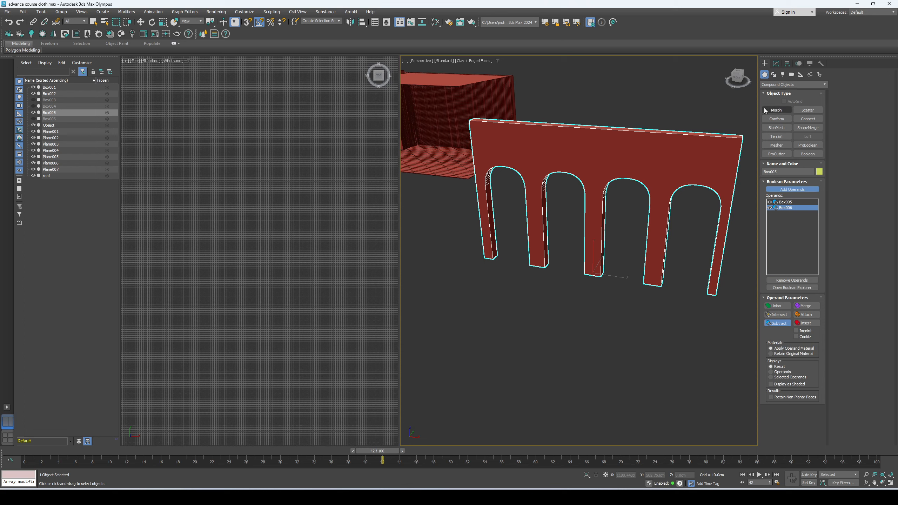
Open the arched box operand's Array modifier inside the Boolean and set its X spacing to 181.2 cm.
{"action": "left_click", "coordinate": [776, 64]}
{"action": "key", "text": "w"}
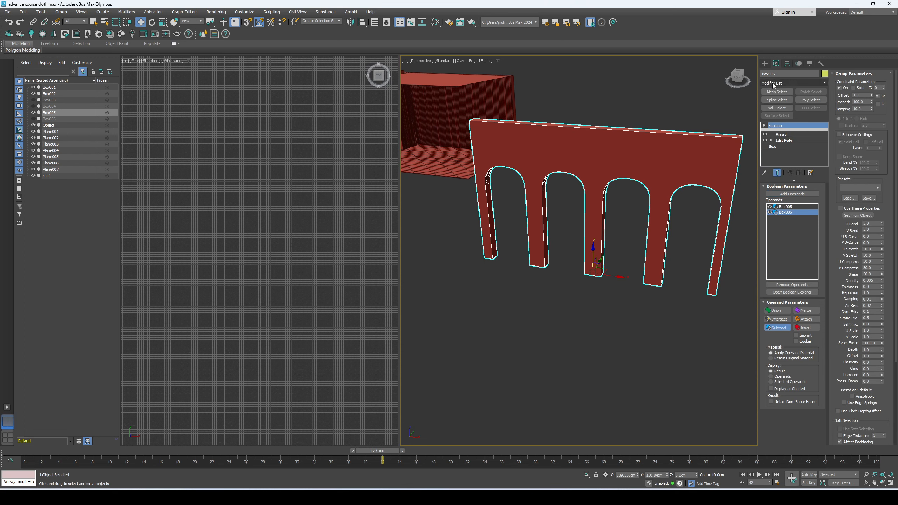
{"action": "left_click", "coordinate": [764, 126]}
{"action": "left_click", "coordinate": [777, 131]}
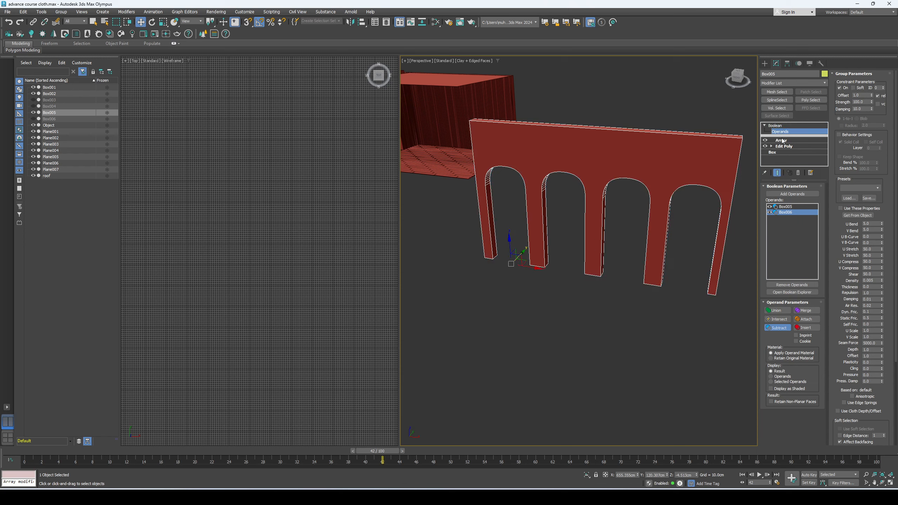
{"action": "left_click", "coordinate": [787, 141]}
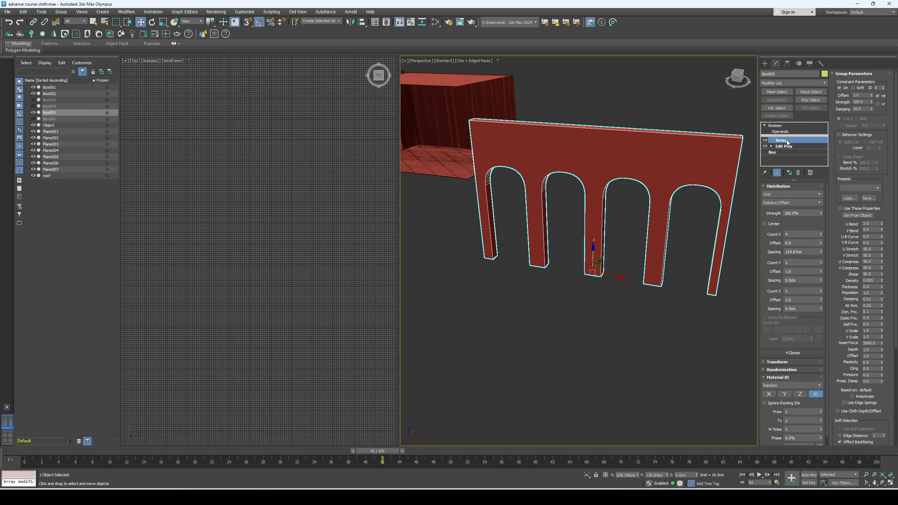
{"action": "scroll", "coordinate": [616, 250], "scroll_direction": "up", "scroll_amount": 3}
{"action": "scroll", "coordinate": [616, 251], "scroll_direction": "down", "scroll_amount": 3}
{"action": "middle_click_drag", "start_coordinate": [618, 253], "coordinate": [773, 260]}
{"action": "left_click_drag", "start_coordinate": [821, 252], "coordinate": [576, 259]}
{"action": "left_click_drag", "start_coordinate": [579, 336], "coordinate": [567, 357]}
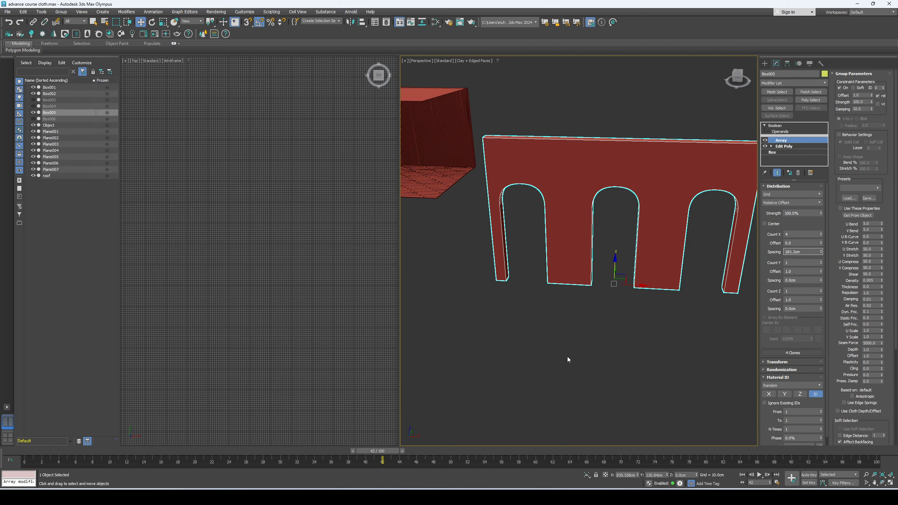
Open the arched operand's Edit Poly modifier and turn off the end result display.
{"action": "middle_click_drag", "start_coordinate": [593, 249], "coordinate": [616, 245], "text": "alt"}
{"action": "left_click", "coordinate": [795, 146]}
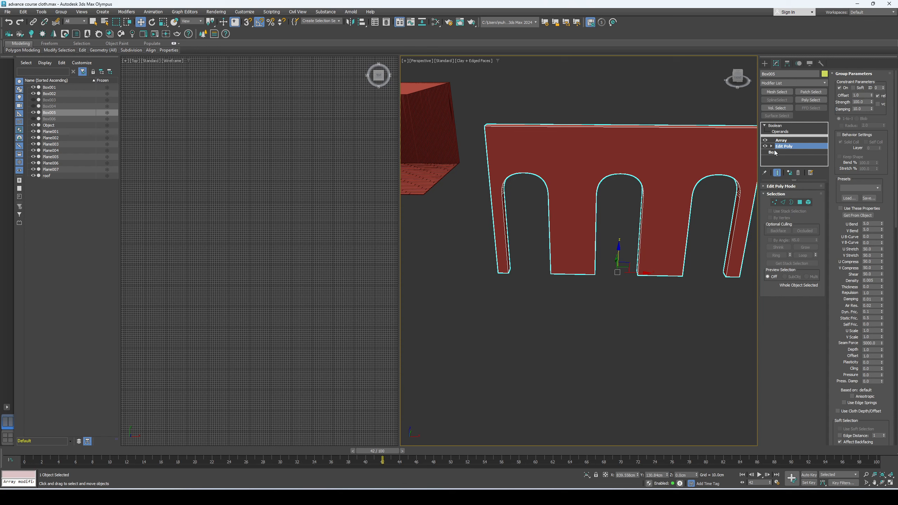
{"action": "left_click", "coordinate": [779, 173]}
Try scaling the arched opening to about 118% along X, and undo the scaling.
{"action": "middle_click_drag", "start_coordinate": [579, 254], "coordinate": [594, 243]}
{"action": "key", "text": "r"}
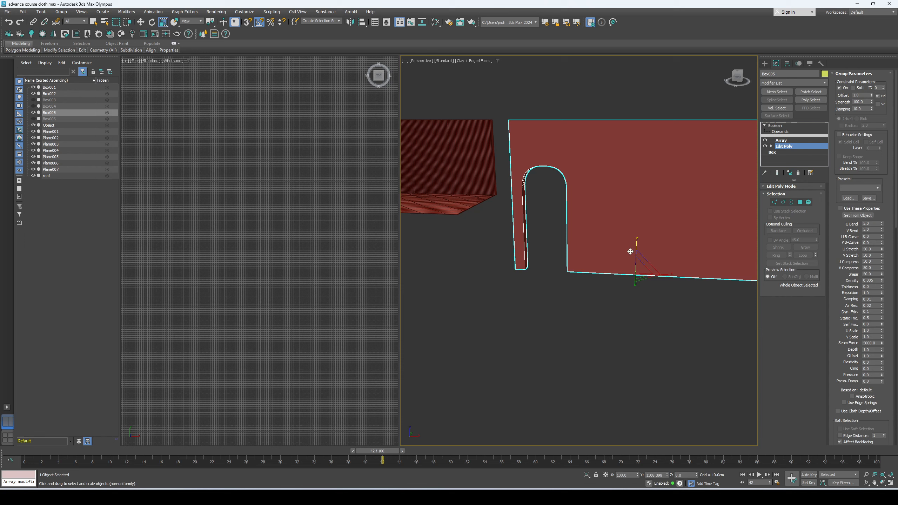
{"action": "left_click_drag", "start_coordinate": [657, 275], "coordinate": [664, 272]}
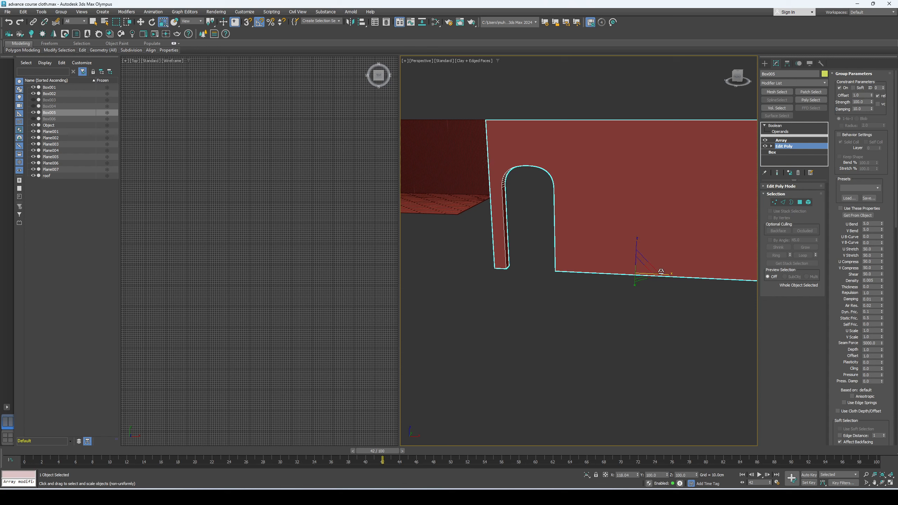
{"action": "key", "text": "ctrl+z"}
{"action": "middle_click_drag", "start_coordinate": [652, 265], "coordinate": [631, 264]}
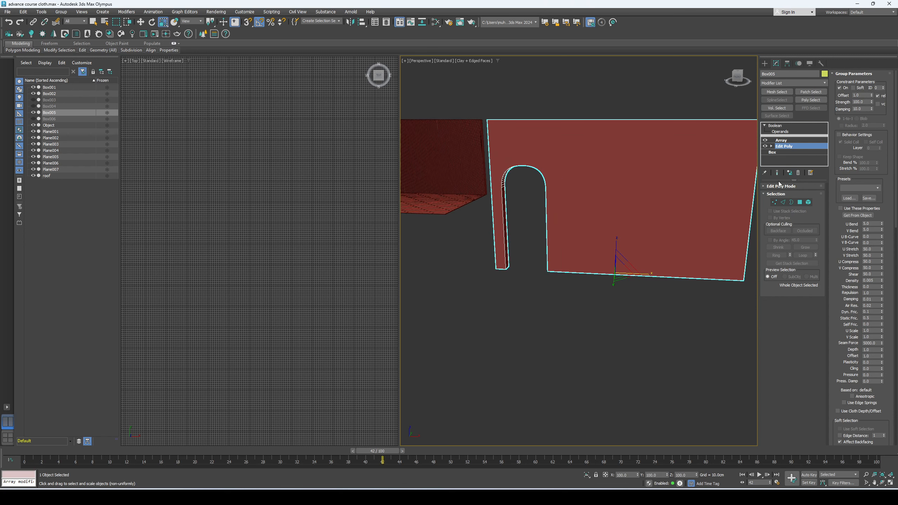
Enter the arched operand's vertex level and try selecting the vertices along one side of the opening.
{"action": "middle_click_drag", "start_coordinate": [545, 249], "coordinate": [572, 251], "text": "alt"}
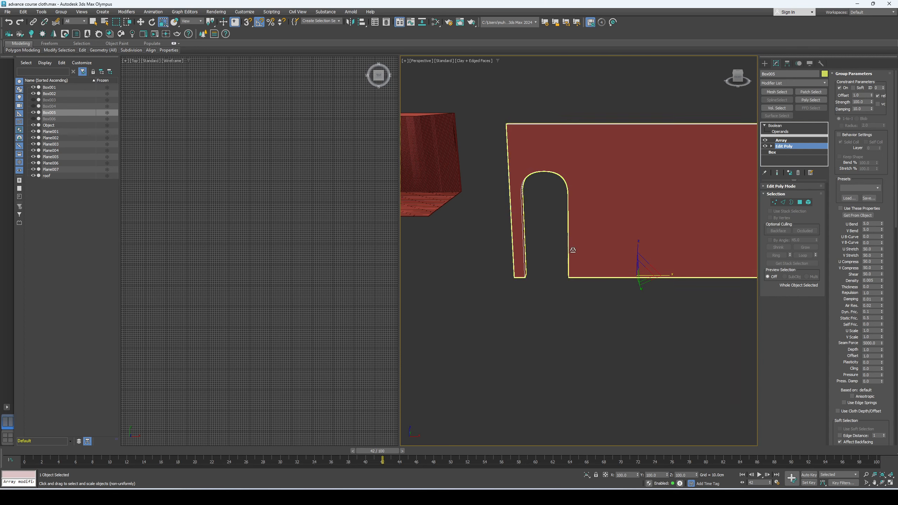
{"action": "left_click", "coordinate": [774, 202]}
{"action": "middle_click_drag", "start_coordinate": [541, 160], "coordinate": [566, 161], "text": "alt"}
{"action": "left_click_drag", "start_coordinate": [535, 231], "coordinate": [534, 232]}
{"action": "middle_click_drag", "start_coordinate": [557, 244], "coordinate": [560, 217], "text": "alt"}
{"action": "scroll", "coordinate": [529, 167], "scroll_direction": "up", "scroll_amount": 4}
{"action": "key", "text": "w"}
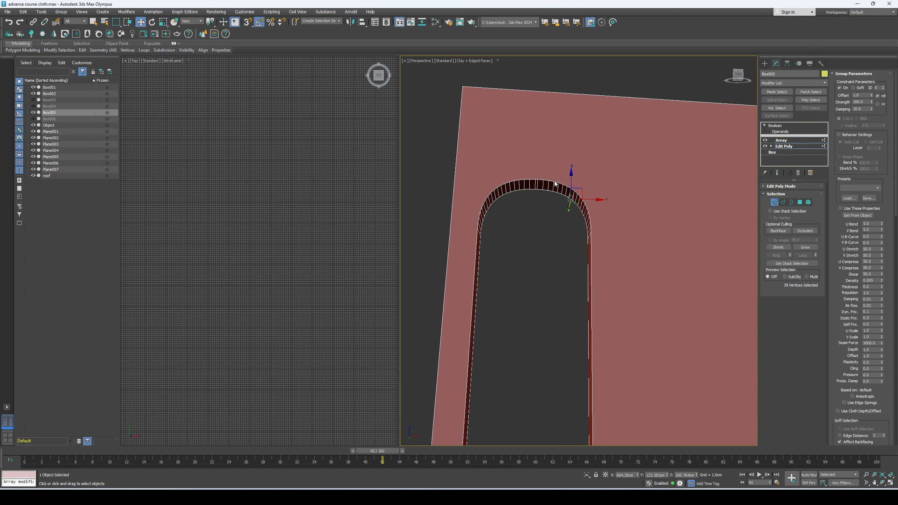
{"action": "middle_click_drag", "start_coordinate": [633, 173], "coordinate": [586, 172], "text": "alt"}
{"action": "left_click_drag", "start_coordinate": [588, 334], "coordinate": [551, 395]}
{"action": "middle_click_drag", "start_coordinate": [533, 290], "coordinate": [582, 299]}
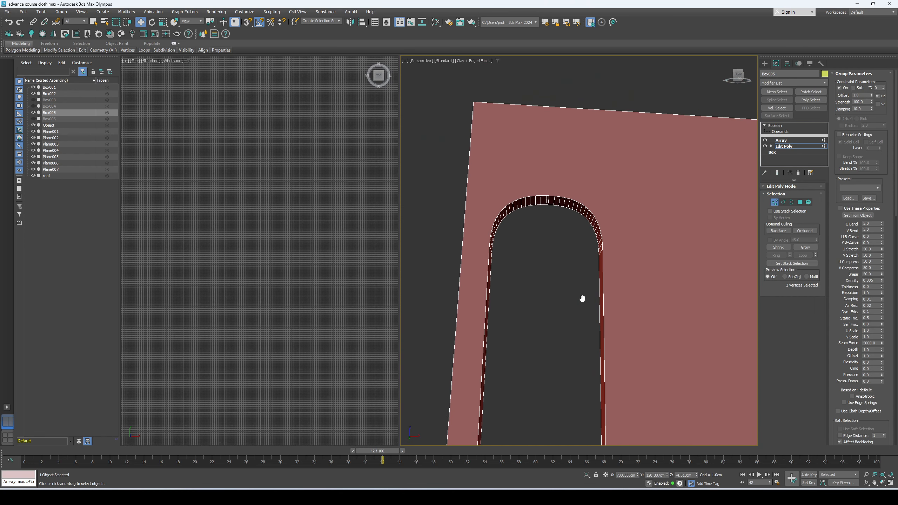
Select the vertices on the half of the arch's curve that faces the middle of the wall.
{"action": "left_click_drag", "start_coordinate": [656, 154], "coordinate": [549, 252]}
{"action": "scroll", "coordinate": [542, 208], "scroll_direction": "up", "scroll_amount": 4}
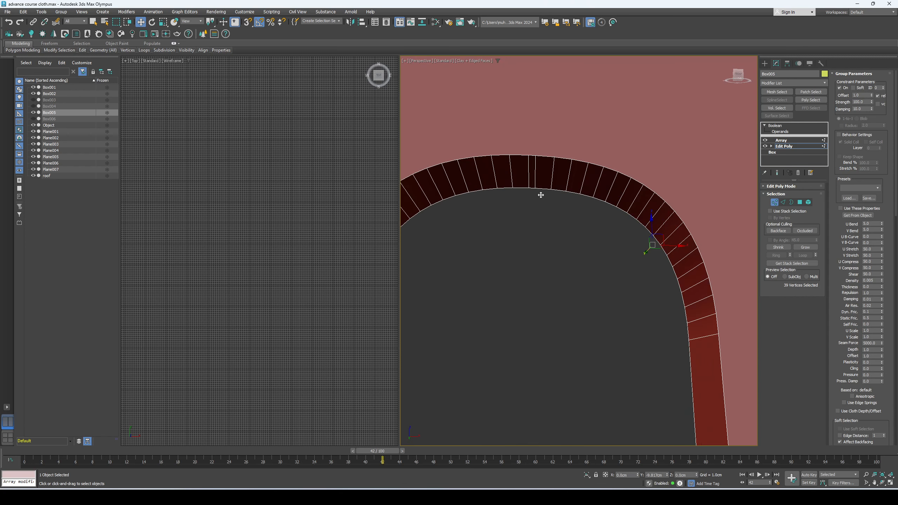
{"action": "left_click_drag", "start_coordinate": [563, 221], "coordinate": [533, 183]}
{"action": "left_click_drag", "start_coordinate": [655, 287], "coordinate": [533, 136]}
Add the lower vertices on the same side to the selection and move them outward along X to widen the arch.
{"action": "scroll", "coordinate": [589, 212], "scroll_direction": "down", "scroll_amount": 5}
{"action": "middle_click_drag", "start_coordinate": [597, 221], "coordinate": [575, 203]}
{"action": "middle_click_drag", "start_coordinate": [575, 203], "coordinate": [574, 218], "text": "alt"}
{"action": "left_click_drag", "start_coordinate": [594, 196], "coordinate": [618, 195]}
{"action": "key", "text": "ctrl+z"}
{"action": "left_click_drag", "start_coordinate": [595, 225], "coordinate": [625, 198], "text": "ctrl"}
{"action": "left_click", "coordinate": [774, 202]}
Return to the operand's Array modifier and set the X spacing of the widened arches to 165.1 cm.
{"action": "left_click", "coordinate": [781, 140]}
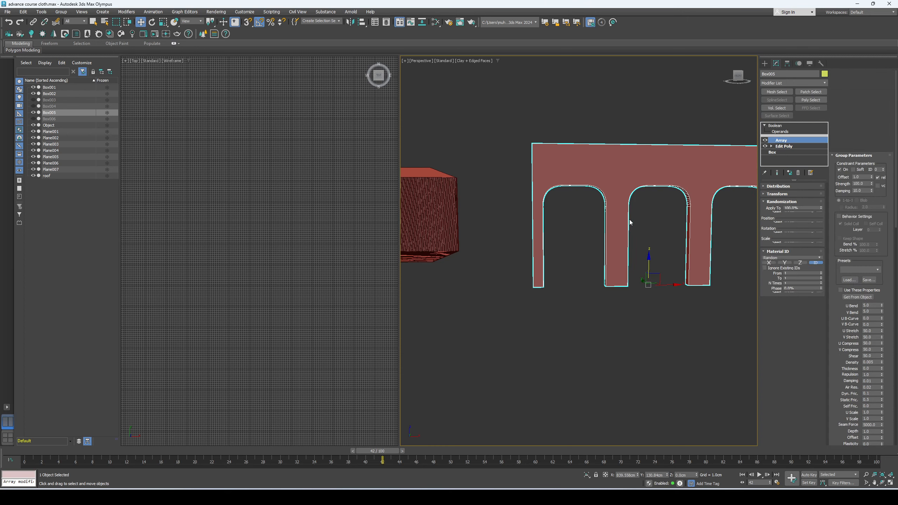
{"action": "middle_click_drag", "start_coordinate": [569, 226], "coordinate": [564, 225]}
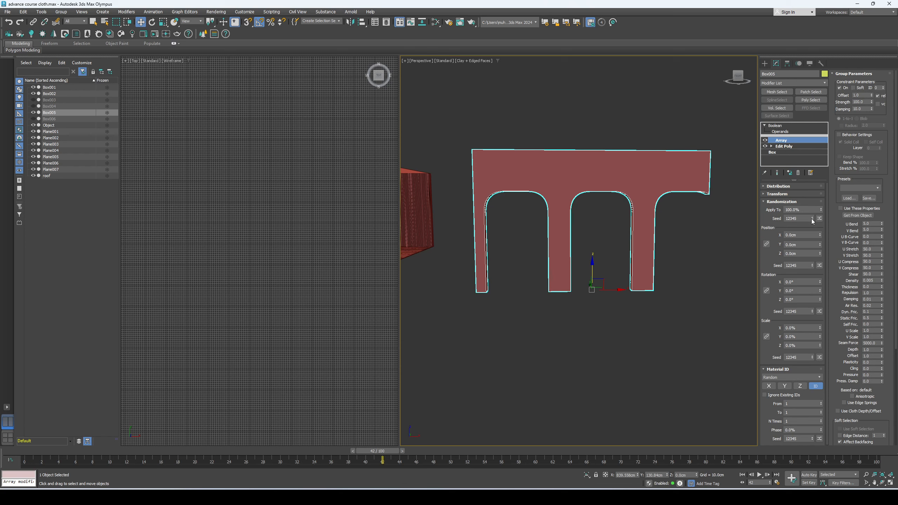
{"action": "left_click", "coordinate": [772, 202]}
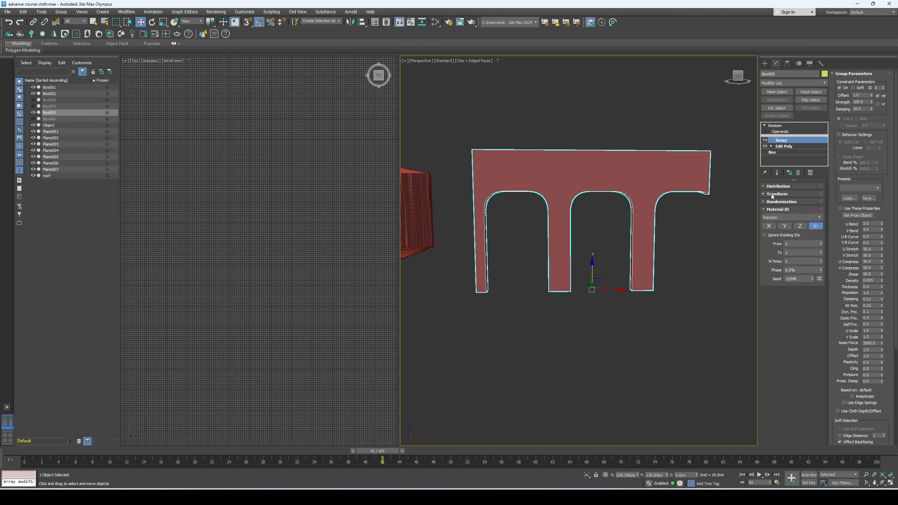
{"action": "left_click", "coordinate": [772, 194]}
{"action": "left_click", "coordinate": [774, 194]}
{"action": "left_click", "coordinate": [774, 186]}
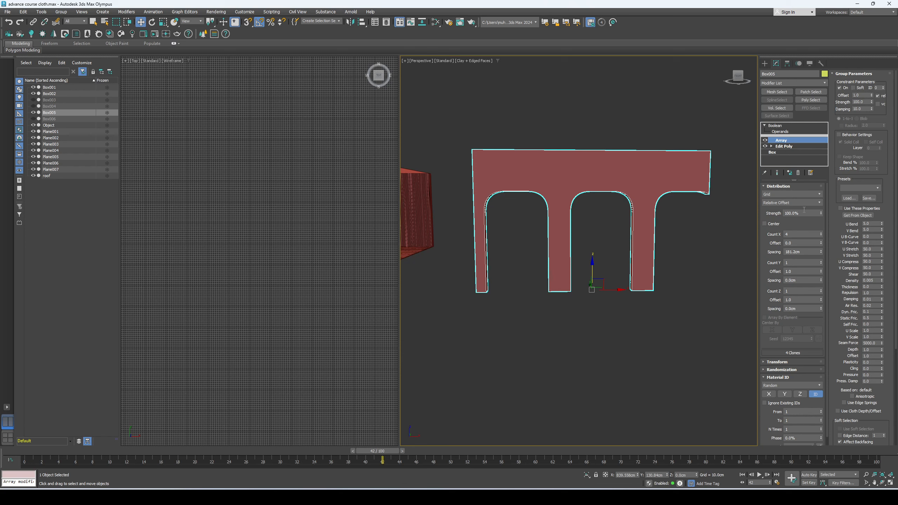
{"action": "left_click", "coordinate": [821, 254]}
{"action": "left_click_drag", "start_coordinate": [821, 256], "coordinate": [820, 273]}
{"action": "middle_click_drag", "start_coordinate": [591, 250], "coordinate": [636, 318], "text": "alt"}
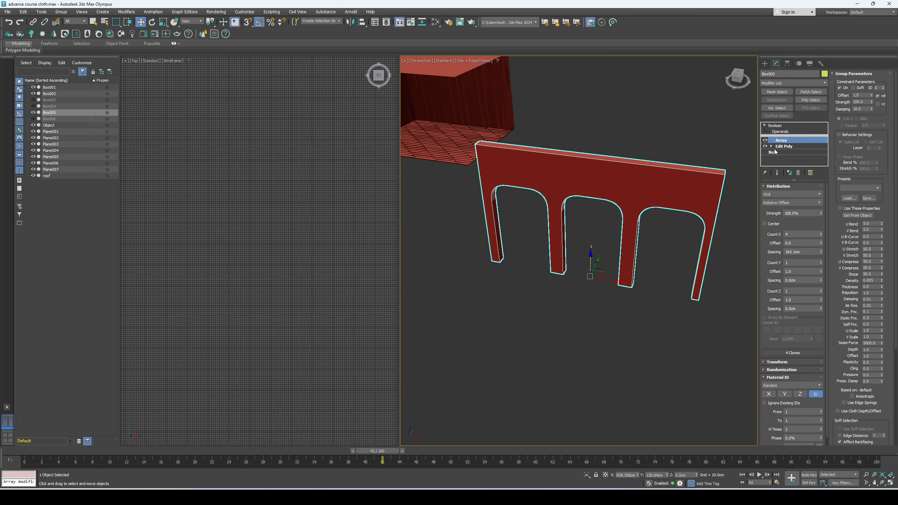
Return to the Boolean level of the arched wall and view it together with the other rooms.
{"action": "left_click", "coordinate": [792, 125]}
{"action": "mouse_move", "coordinate": [601, 276]}
{"action": "middle_mouse_down", "text": "alt"}
{"action": "mouse_move", "coordinate": [643, 279]}
{"action": "mouse_move", "coordinate": [616, 275]}
{"action": "middle_mouse_up", "text": "alt"}
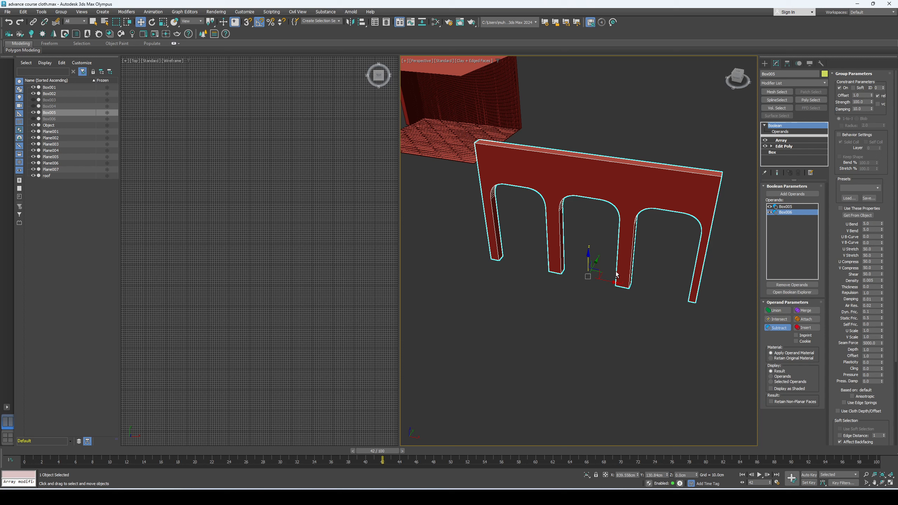
{"action": "scroll", "coordinate": [616, 275], "scroll_direction": "down", "scroll_amount": 5}
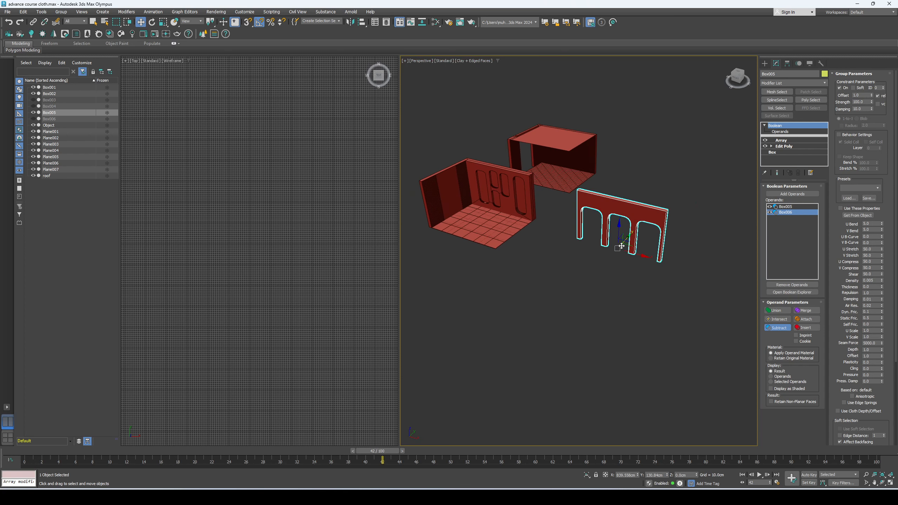